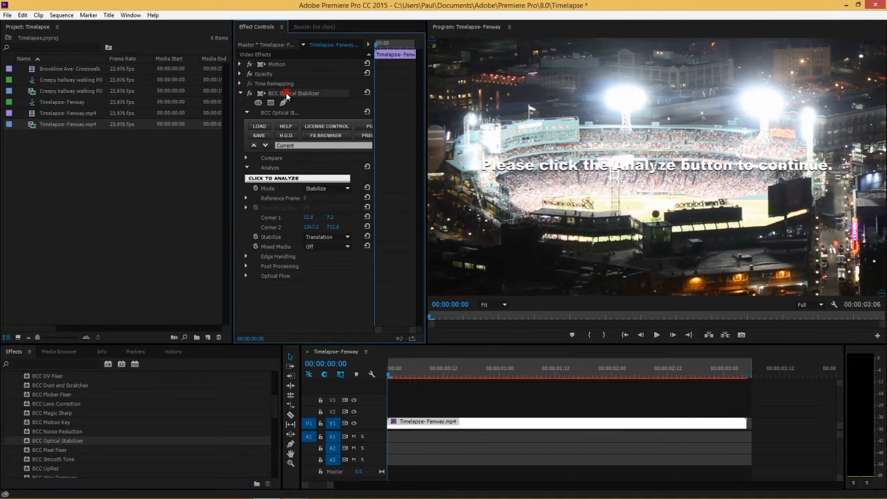
Run the BCC Optical Stabilizer analysis on the timelapse clip.
click(292, 181)
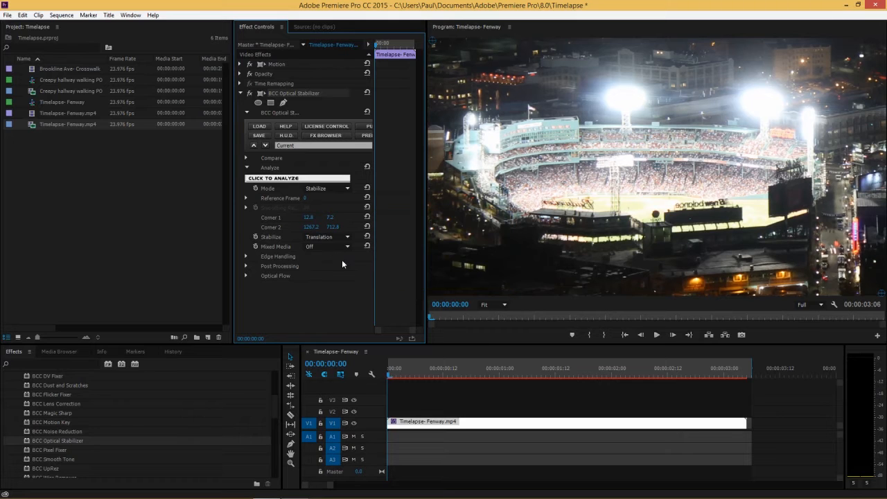
click(314, 237)
click(290, 237)
Scrub through the timeline to review the stabilized timelapse.
click(404, 368)
drag(584, 363, 691, 371)
drag(462, 355, 640, 355)
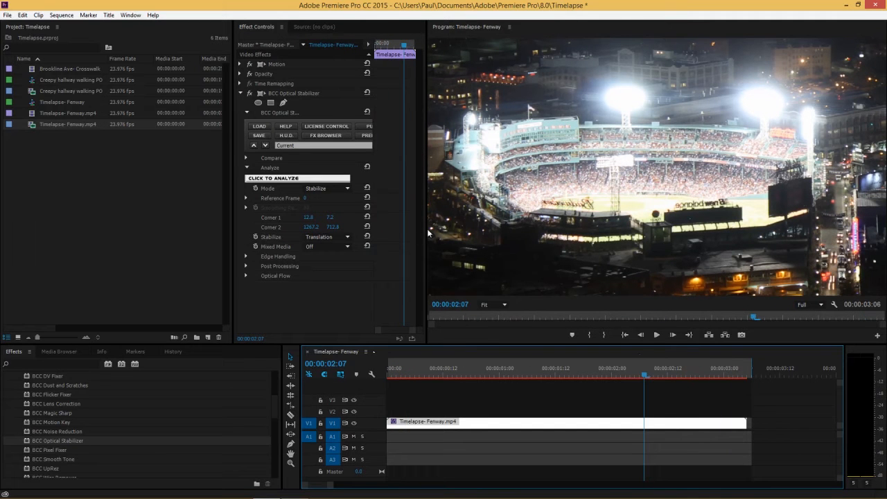
Widen the Effect Controls panel, expand Post Processing and turn off Auto Scale.
drag(426, 230, 449, 231)
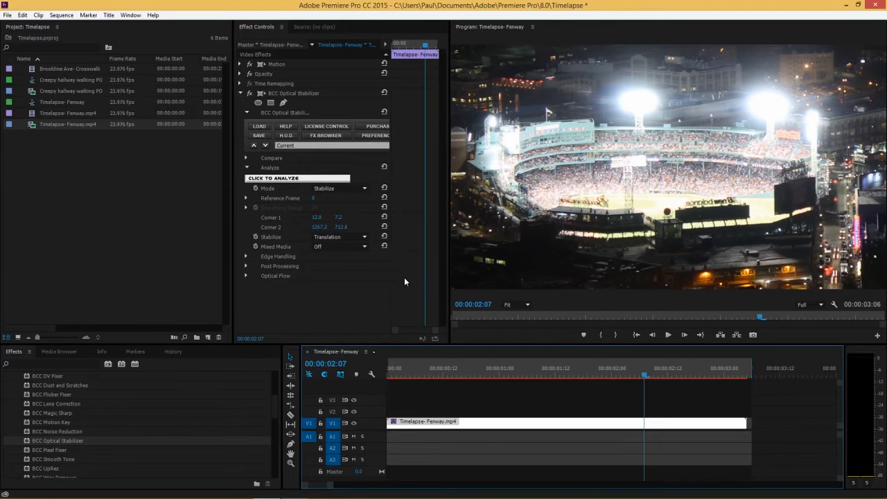
drag(447, 262, 472, 262)
click(246, 266)
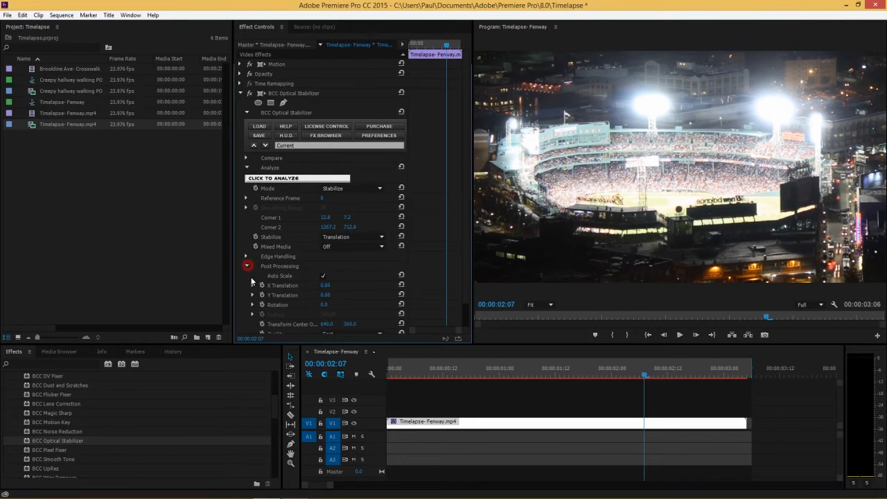
click(323, 276)
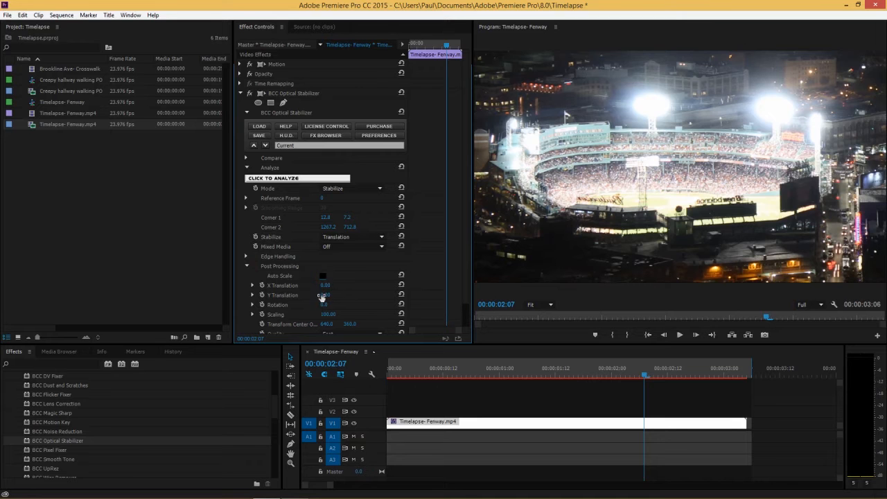
click(322, 277)
click(322, 277)
Expand Edge Handling and try the Repeat and then Reflect edge handling modes.
click(247, 256)
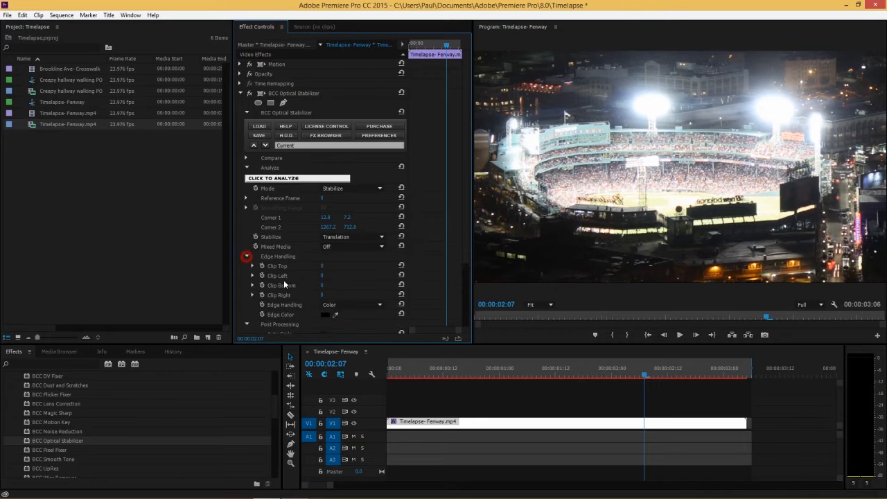
scroll(320, 297, down, 1)
click(319, 295)
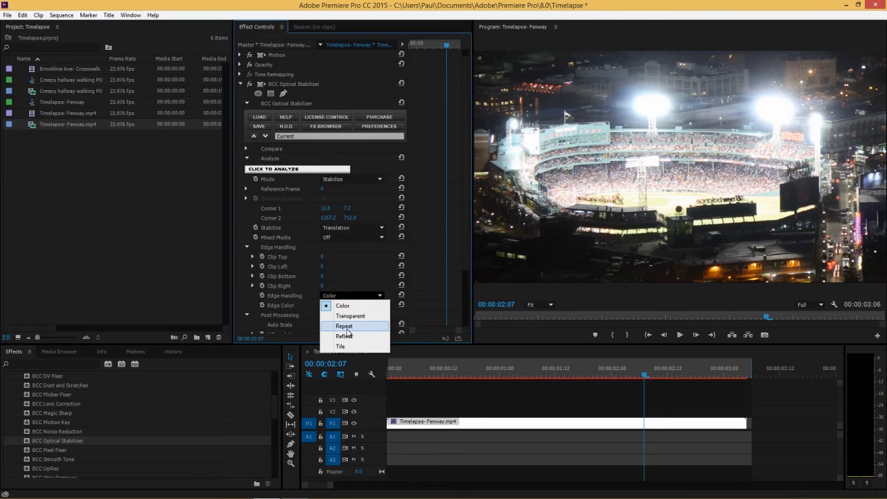
click(350, 326)
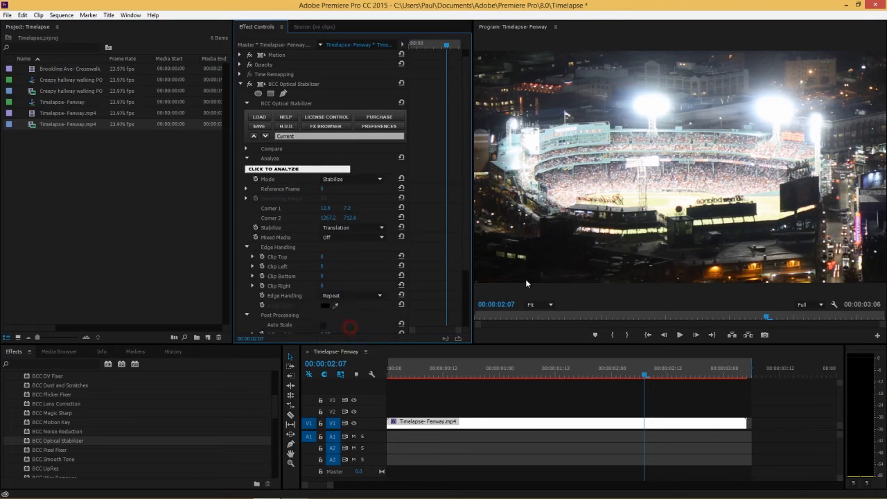
click(347, 296)
click(350, 336)
Lower the stabilizer's Scaling to about 94 and reset Scaling to its default.
drag(555, 370, 537, 375)
scroll(277, 295, down, 2)
drag(328, 301, 298, 302)
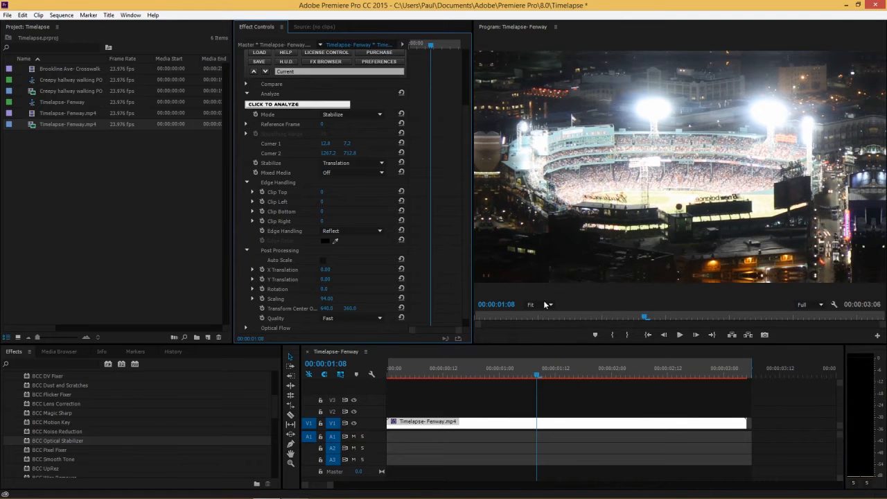
click(400, 299)
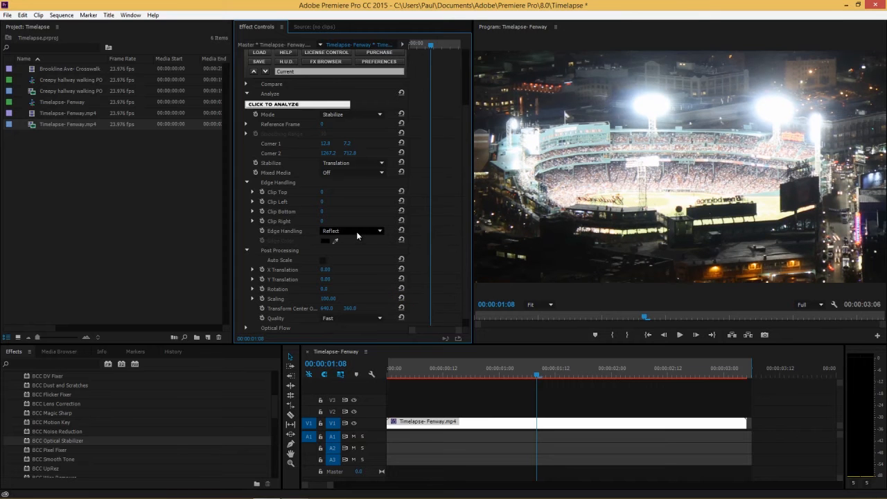
Set Edge Handling back to Color and collapse the Post Processing group.
click(356, 232)
click(352, 241)
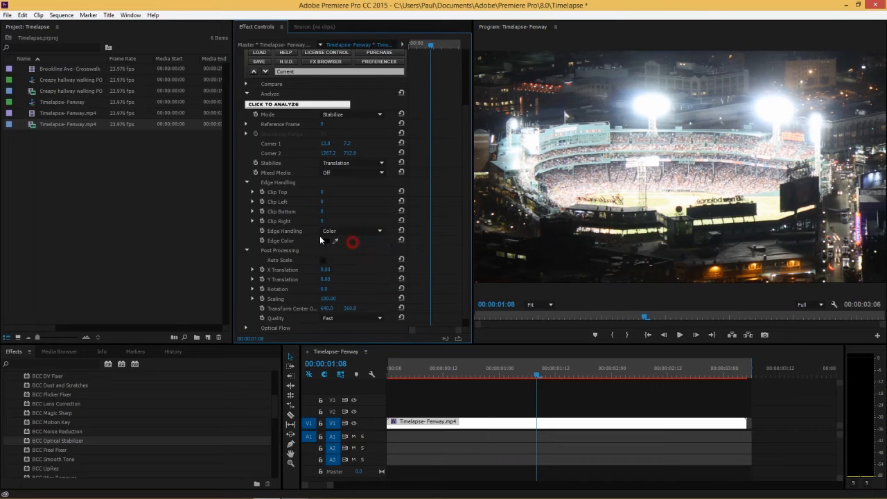
click(247, 250)
Collapse the BCC Optical Stabilizer and switch the effect off.
click(240, 77)
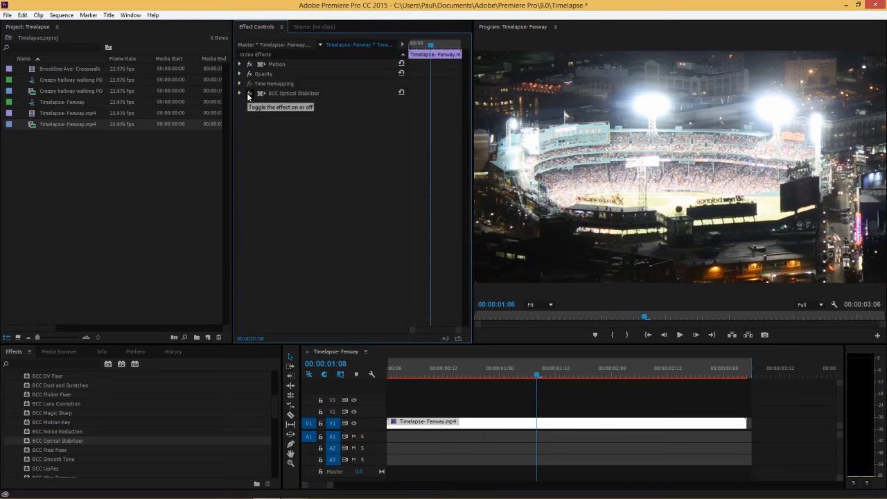
click(249, 94)
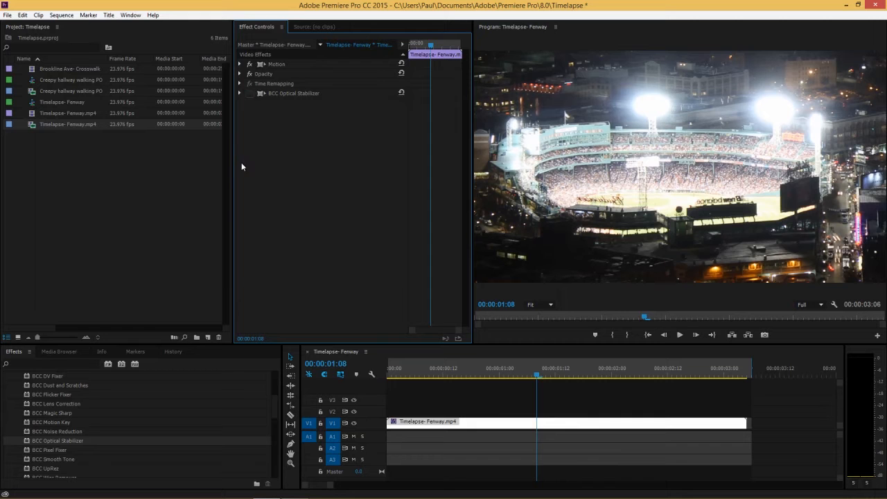
Apply the BCC Flicker Fixer effect from Image Restoration to the timelapse clip.
scroll(56, 430, up, 1)
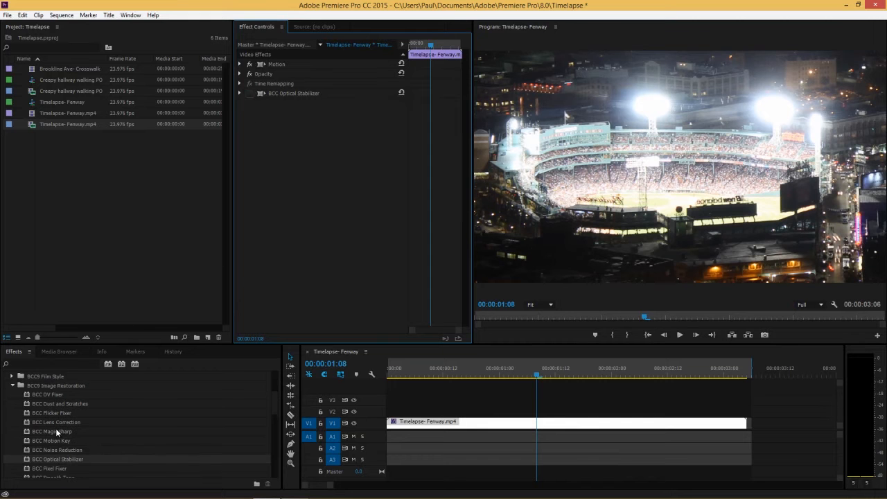
drag(54, 412, 459, 430)
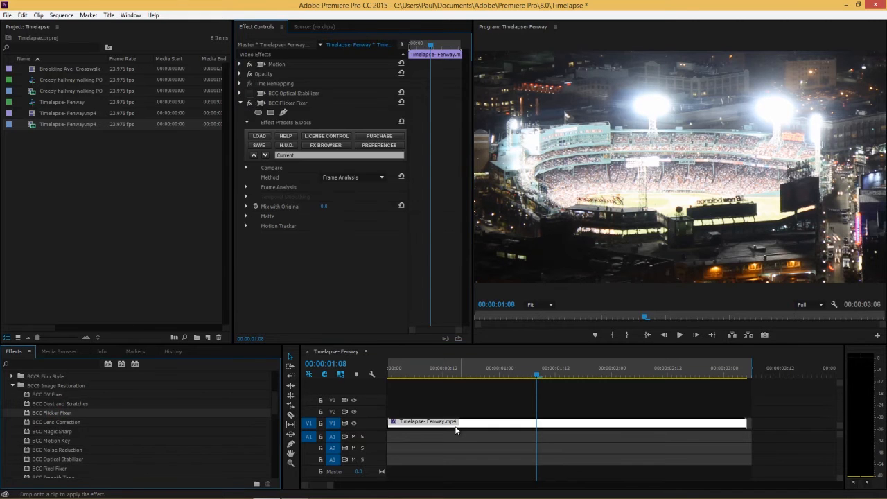
Toggle the Flicker Fixer off, play the clip, and switch the effect back on to compare.
click(250, 104)
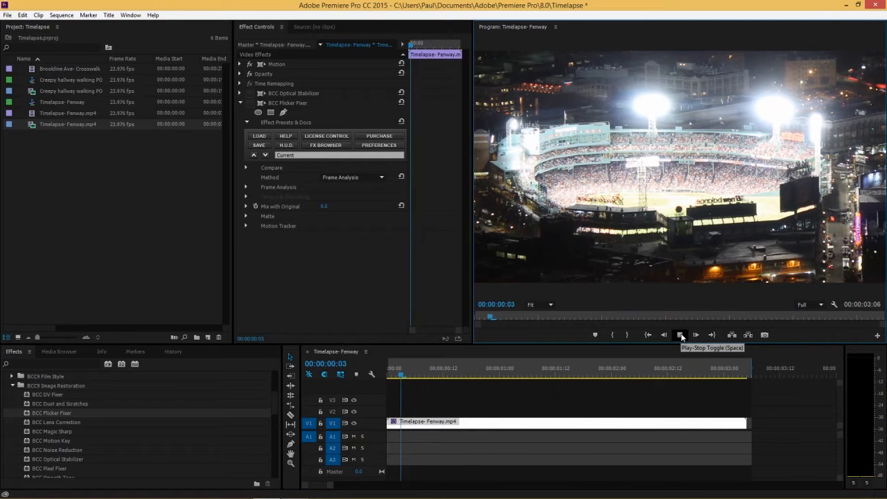
click(681, 336)
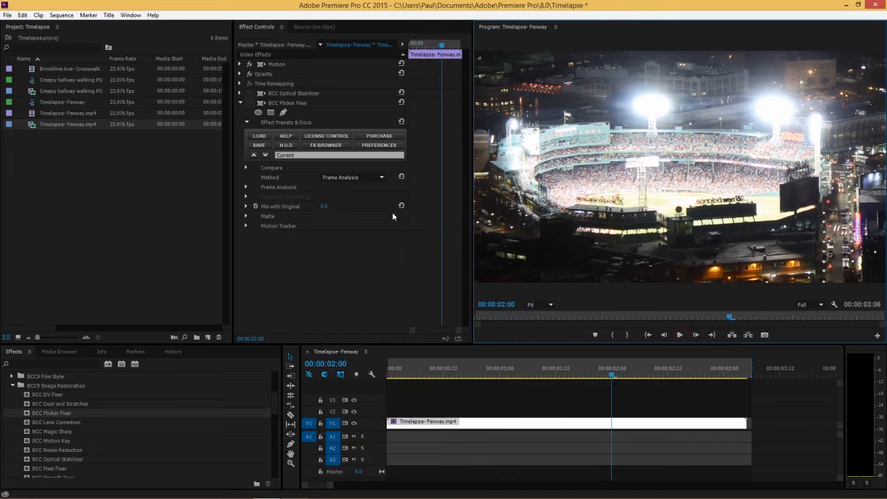
click(250, 102)
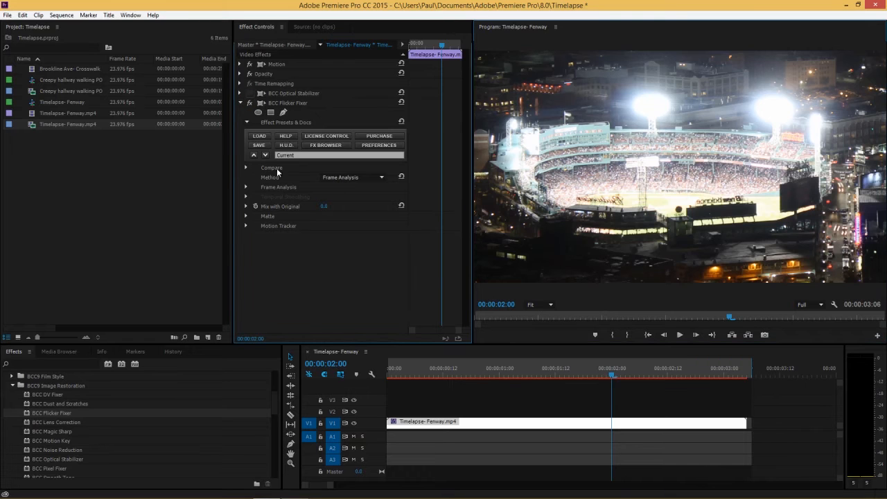
Set the Flicker Fixer Method to Temporal Smooth RGB and expand Temporal Smoothing.
click(349, 177)
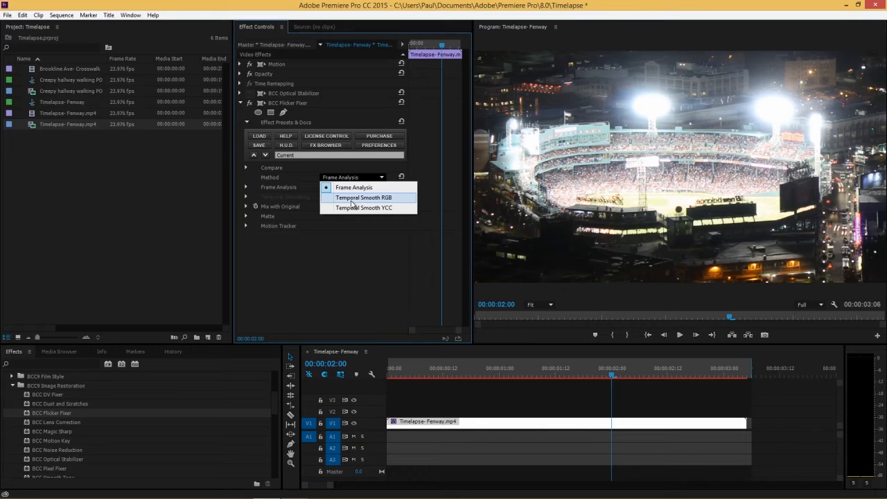
click(342, 198)
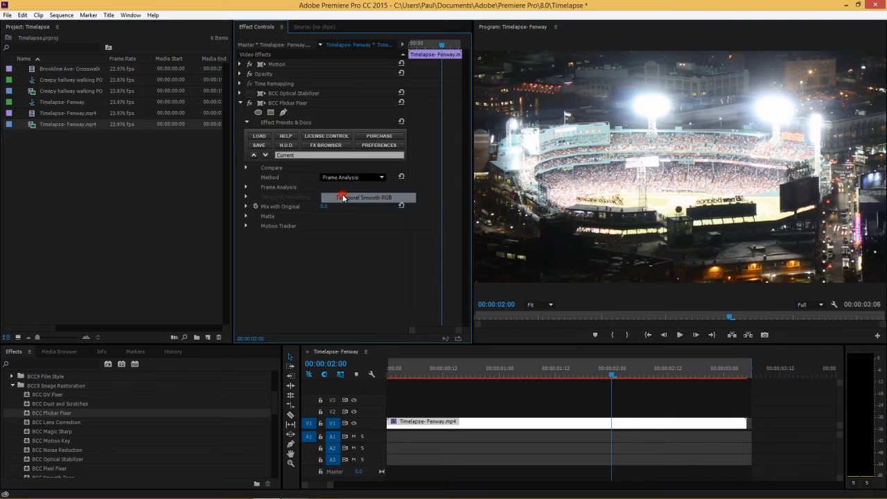
click(246, 196)
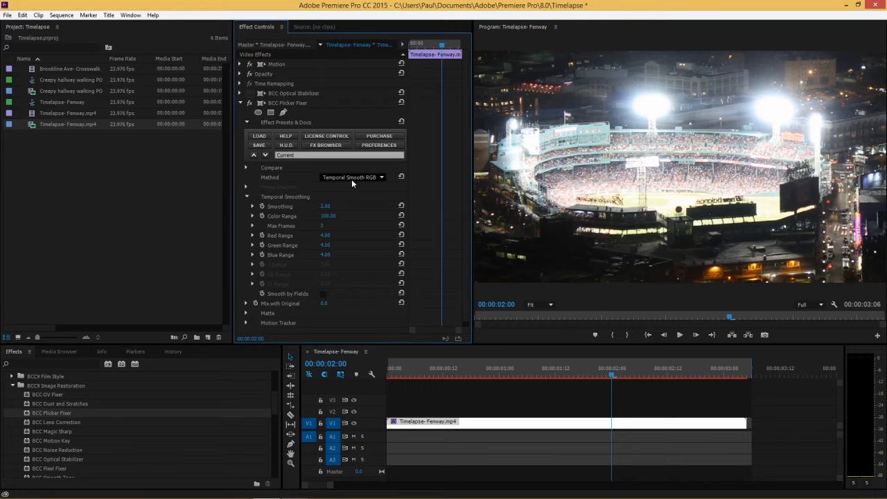
Scrub through the clip and review the Method options without changing them.
drag(436, 373, 481, 372)
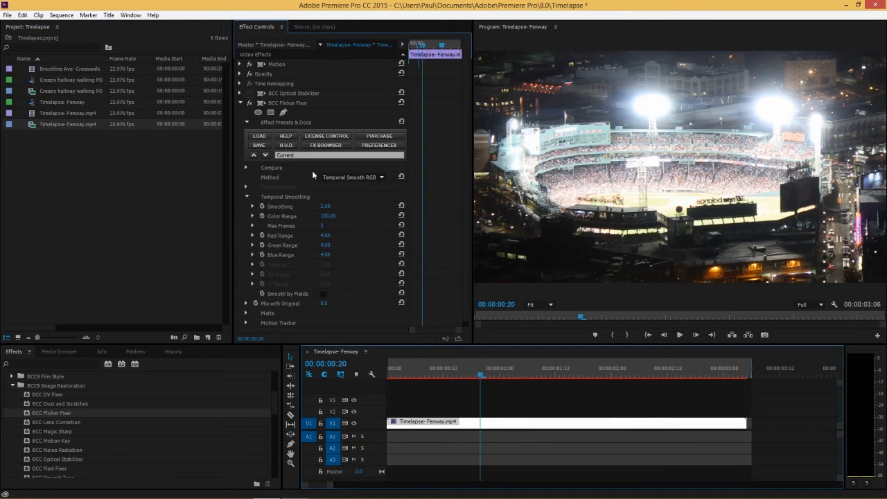
drag(506, 374, 627, 375)
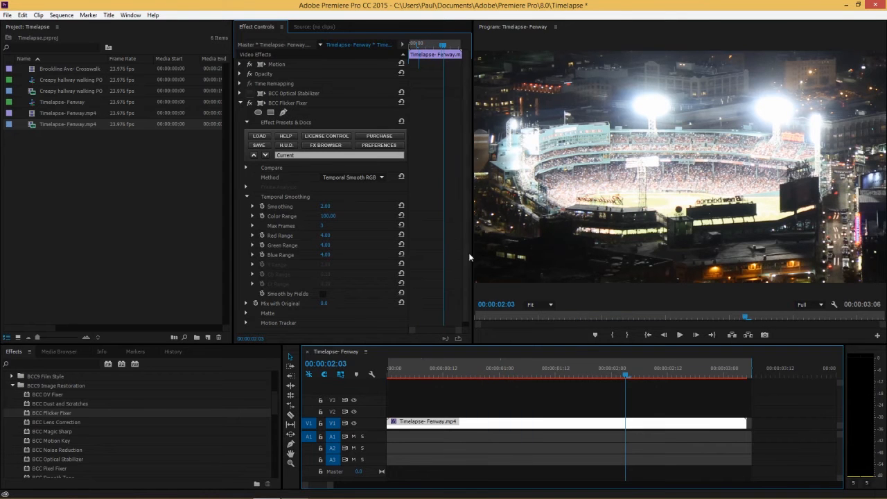
click(346, 176)
click(308, 180)
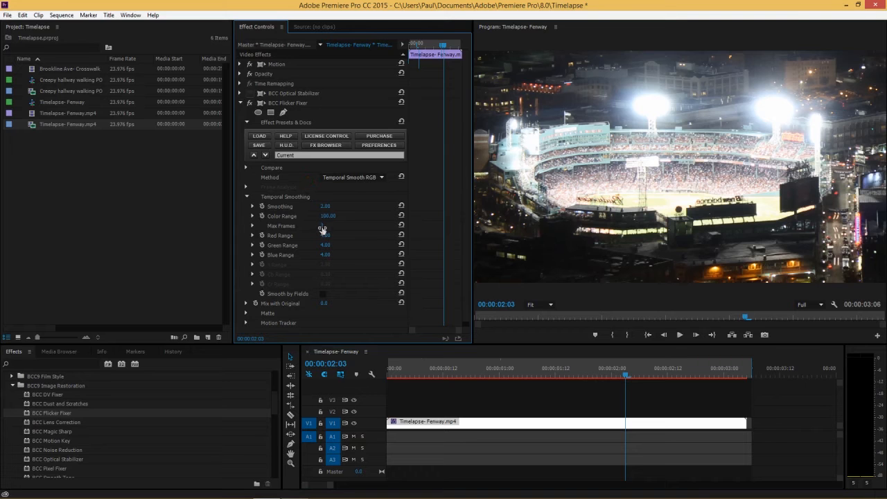
click(433, 370)
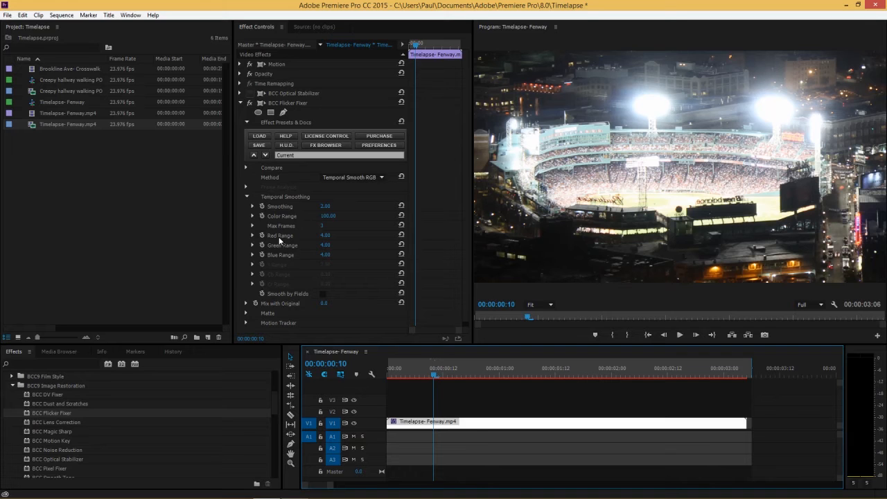
drag(435, 373, 476, 373)
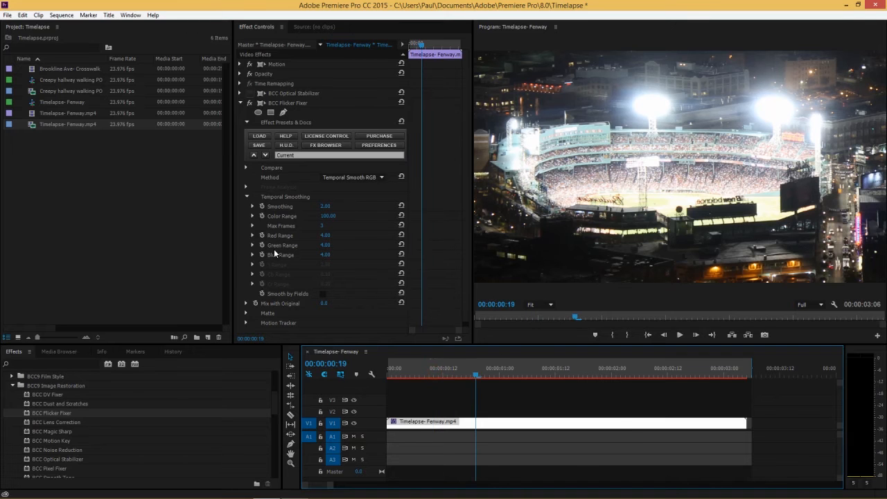
click(365, 175)
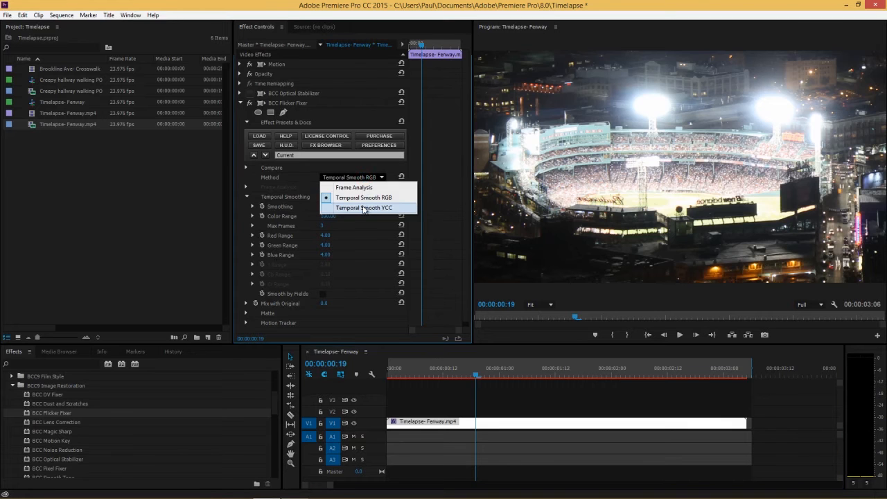
click(291, 218)
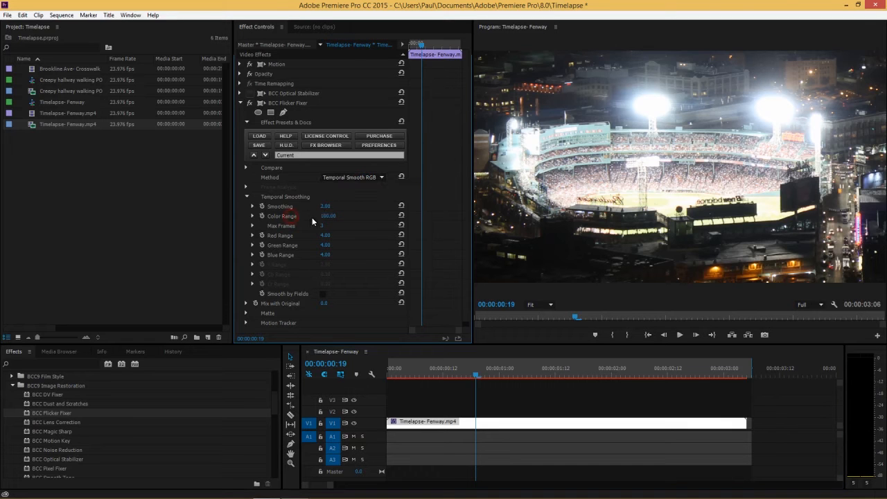
drag(491, 374, 589, 373)
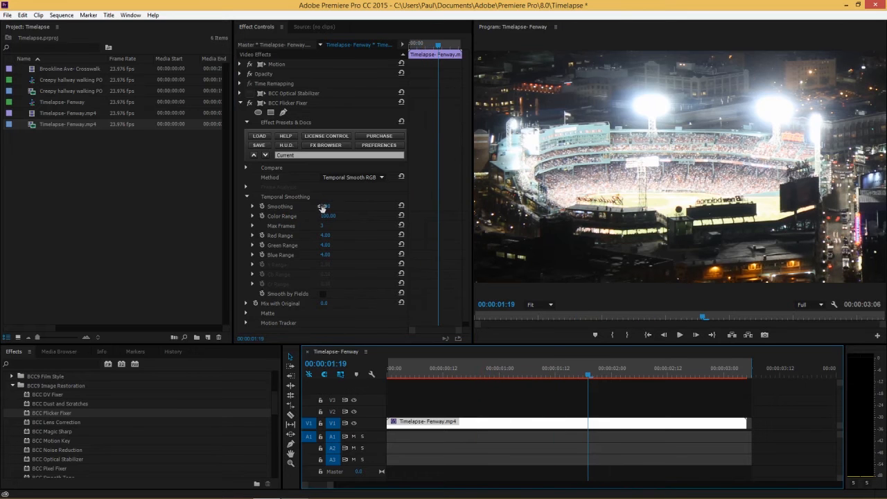
drag(568, 374, 632, 368)
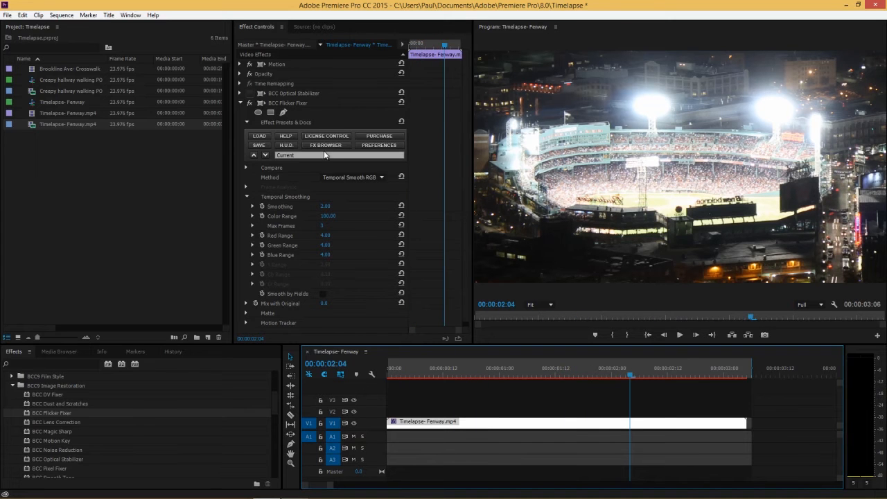
Set Compare Mode to Side By Side with Slide at 100 and play the clip to compare.
click(246, 167)
click(331, 177)
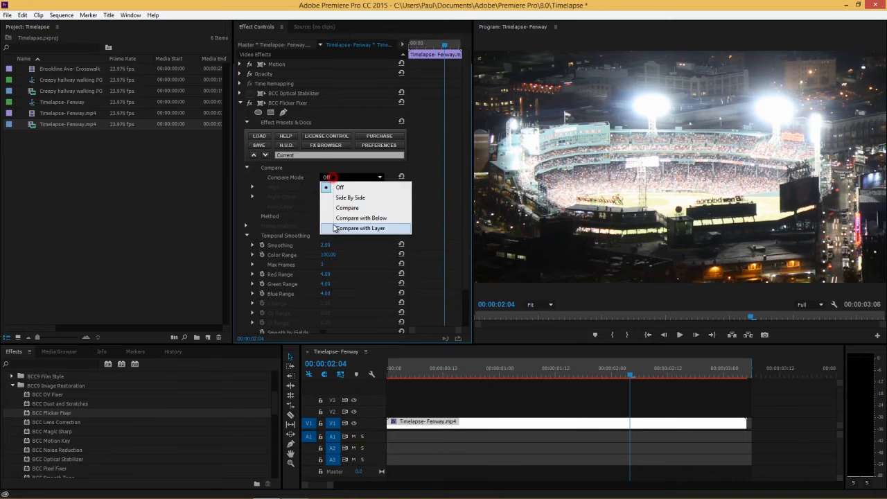
click(351, 197)
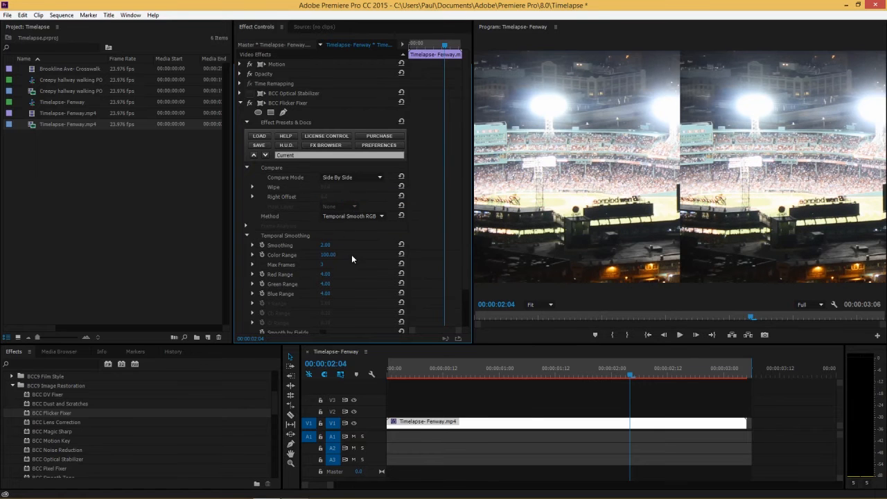
drag(324, 187, 350, 188)
drag(486, 374, 385, 375)
click(678, 335)
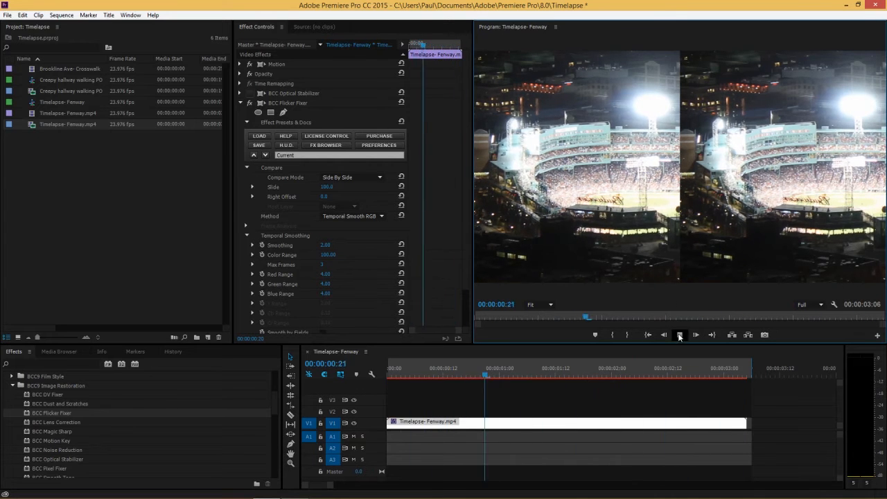
key(space)
Turn Compare Mode off, then collapse the Flicker Fixer and switch the effect off.
click(350, 178)
click(345, 183)
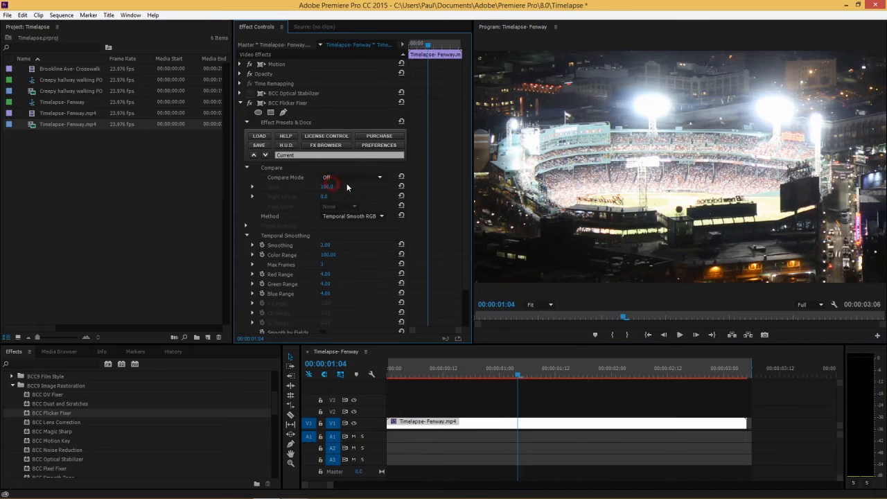
click(239, 103)
click(250, 104)
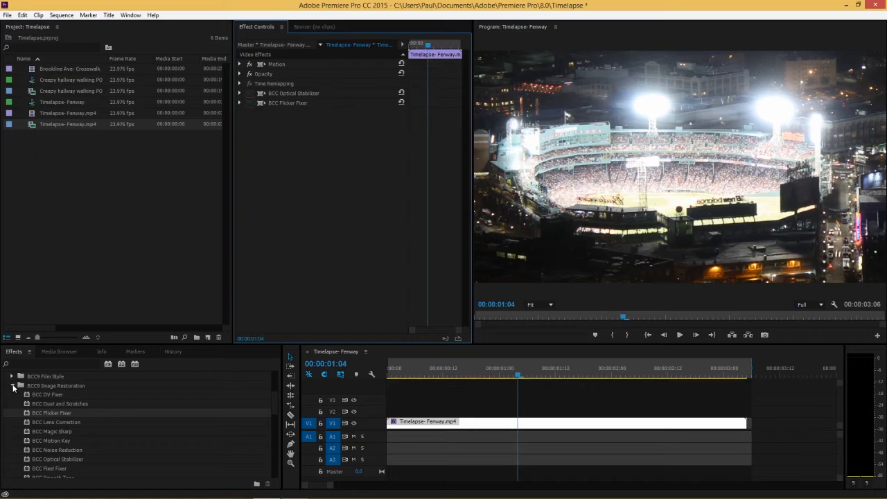
Apply BCC Lens Blur from the BCC9 Blur & Sharpen effects folder to the Fenway timelapse clip.
click(12, 386)
scroll(14, 423, up, 3)
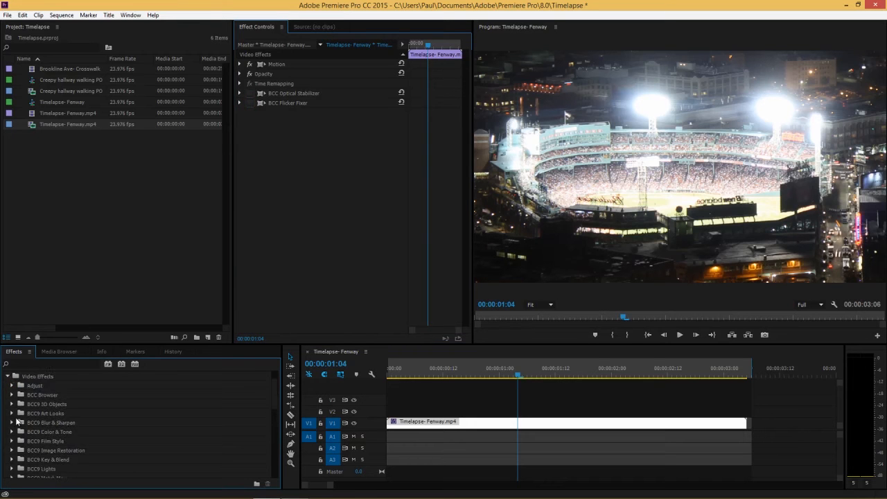
click(12, 423)
drag(50, 413, 498, 427)
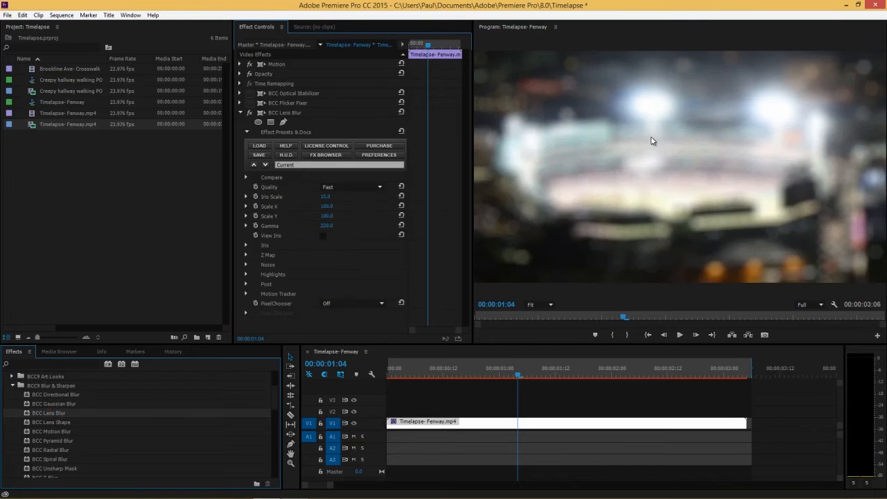
Set the Lens Blur Iris Scale to 15.
click(436, 304)
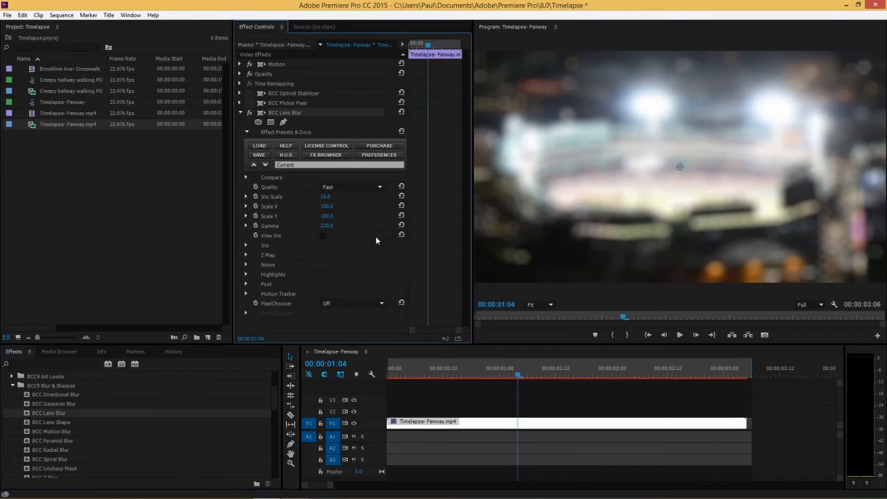
click(326, 197)
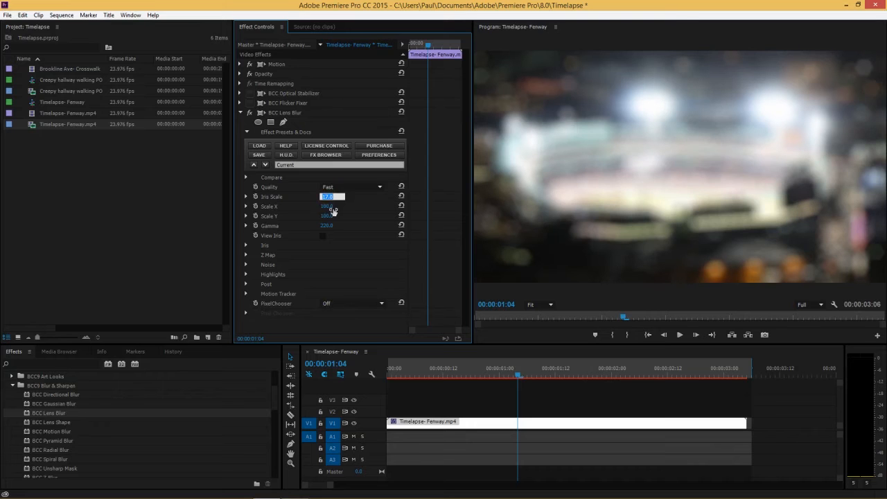
text(15)
key(Return)
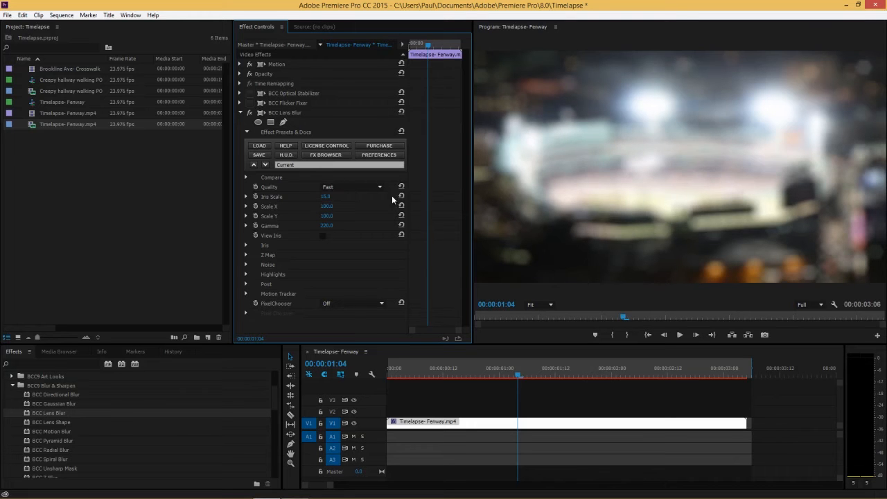
Set the Program Monitor's paused and playback resolution to 1/4.
right_click(694, 273)
mouse_move(789, 424)
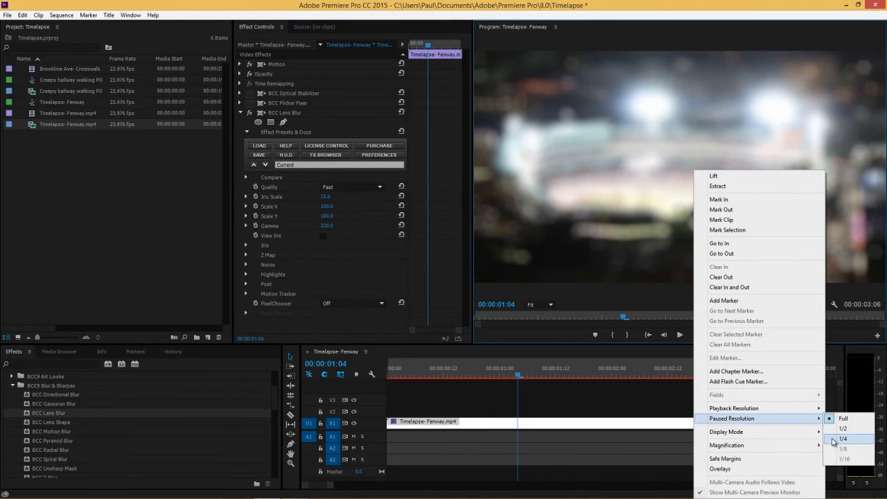
click(832, 439)
click(809, 304)
click(815, 336)
Lower the Lens Blur Iris Scale to about 9 and expand the Iris settings.
click(282, 113)
mouse_move(325, 199)
mouse_down()
mouse_move(307, 203)
mouse_move(313, 206)
mouse_up()
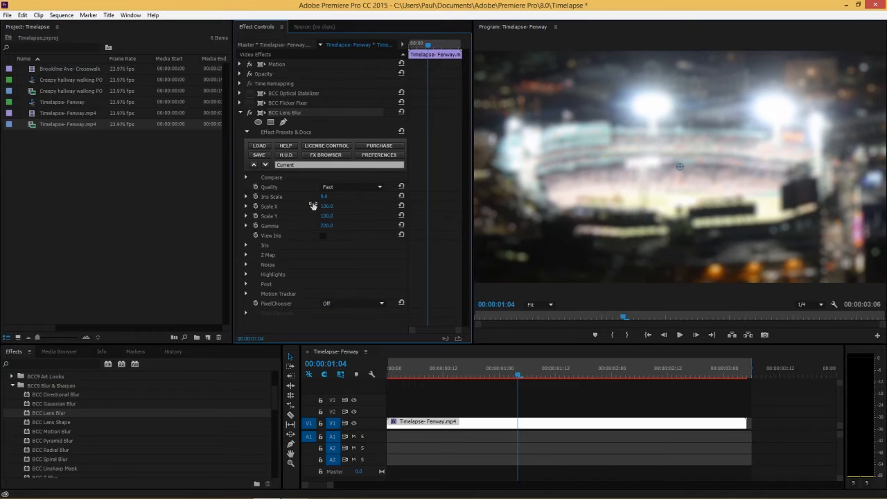
click(247, 244)
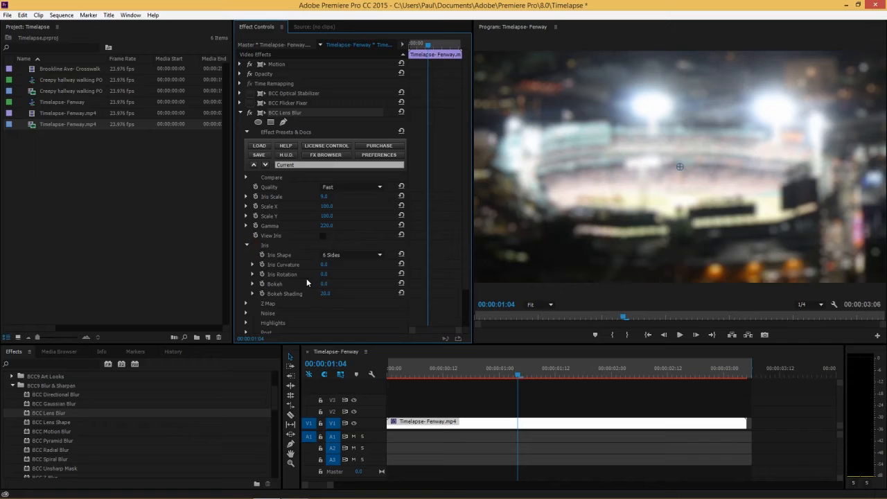
Try adjusting the Iris Curvature, then reset it to its default.
click(323, 265)
drag(323, 264, 248, 271)
drag(384, 268, 76, 265)
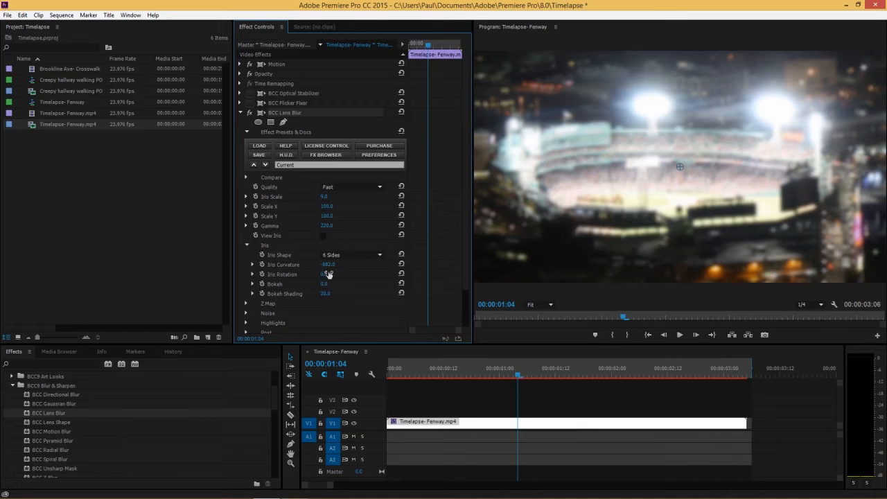
click(402, 265)
Set the Iris Shape to Circle and collapse the Iris group.
click(340, 254)
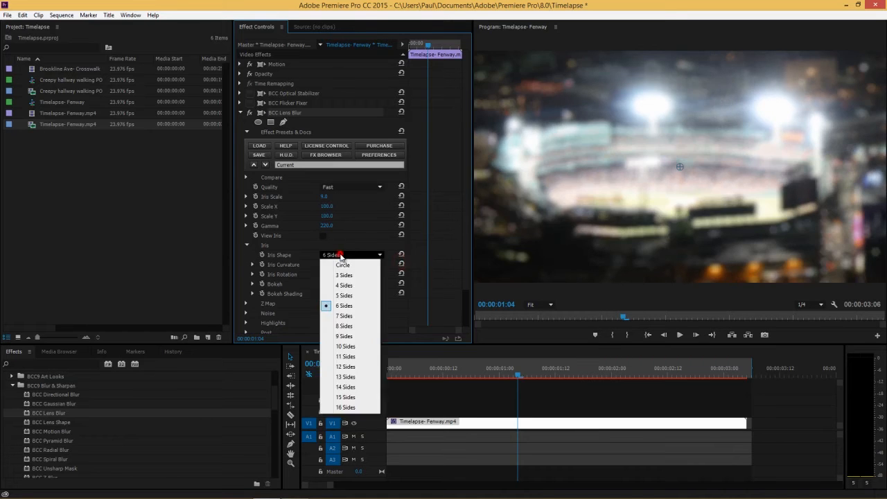
click(343, 266)
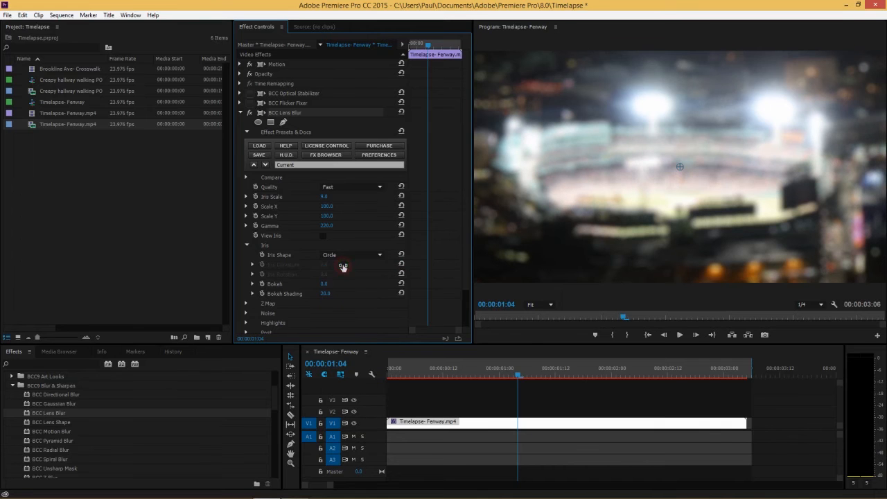
click(247, 245)
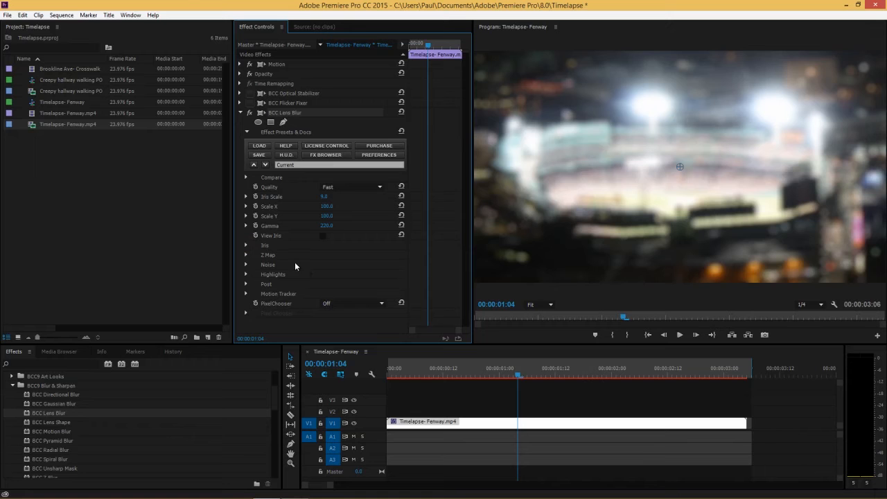
Expand the Z Map settings and set the Z Map Mode to On.
click(246, 255)
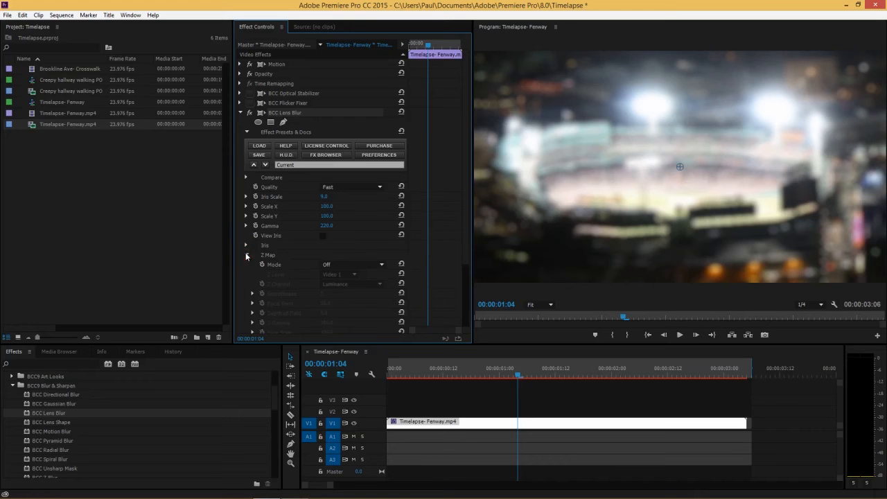
drag(466, 247, 464, 276)
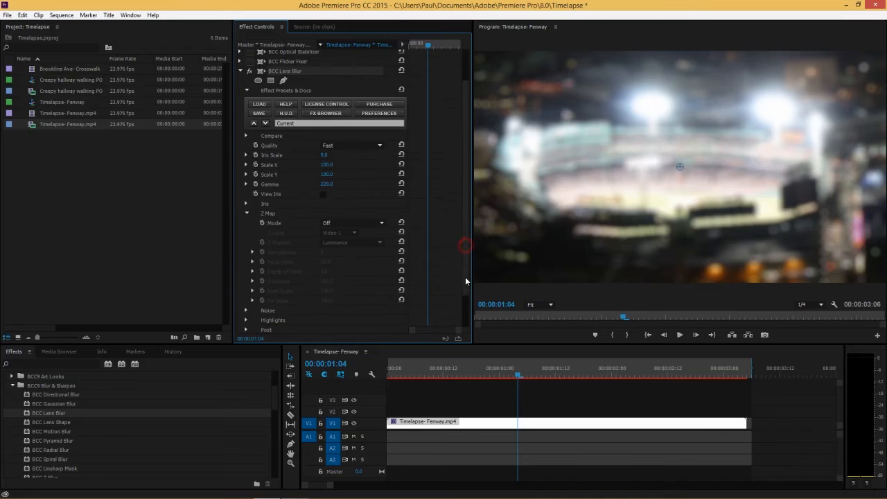
click(368, 223)
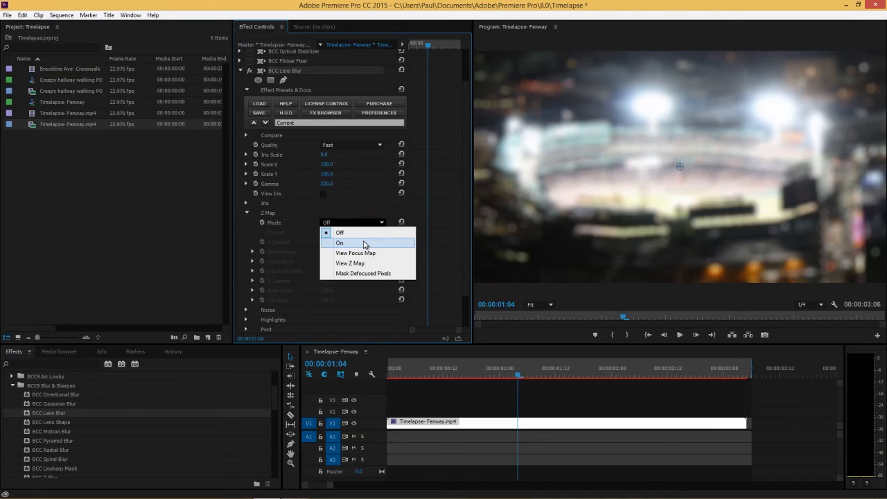
click(364, 243)
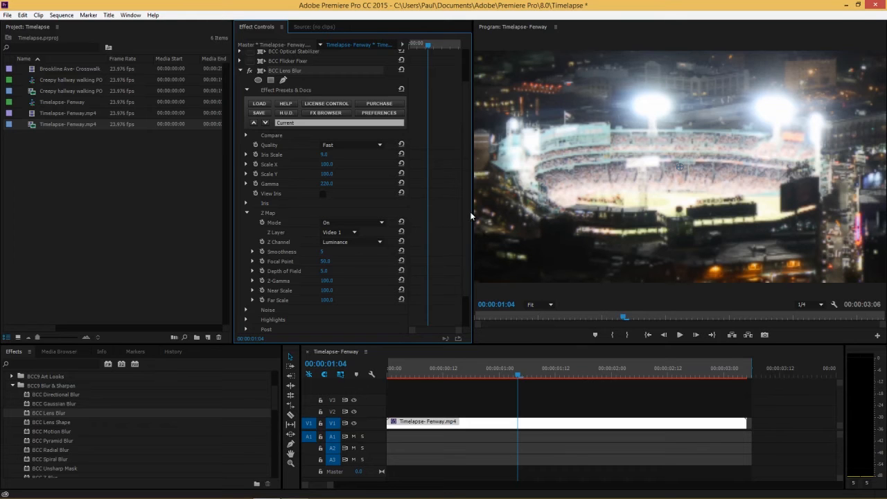
Set the Z Channel to Pixel Chooser and turn the PixelChooser option On.
scroll(467, 215, down, 2)
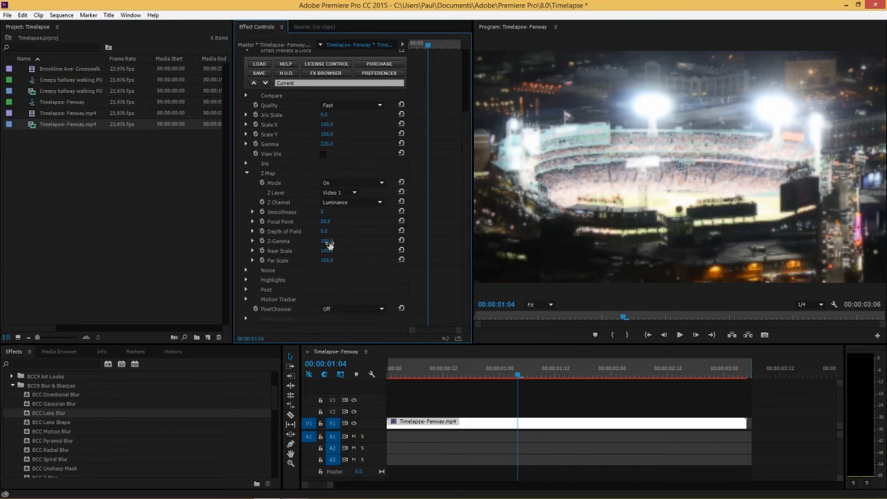
click(348, 201)
click(346, 271)
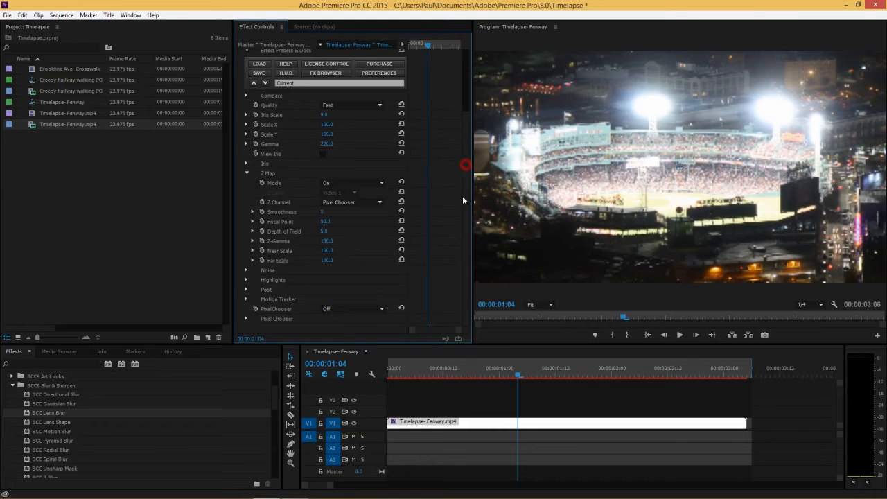
click(347, 310)
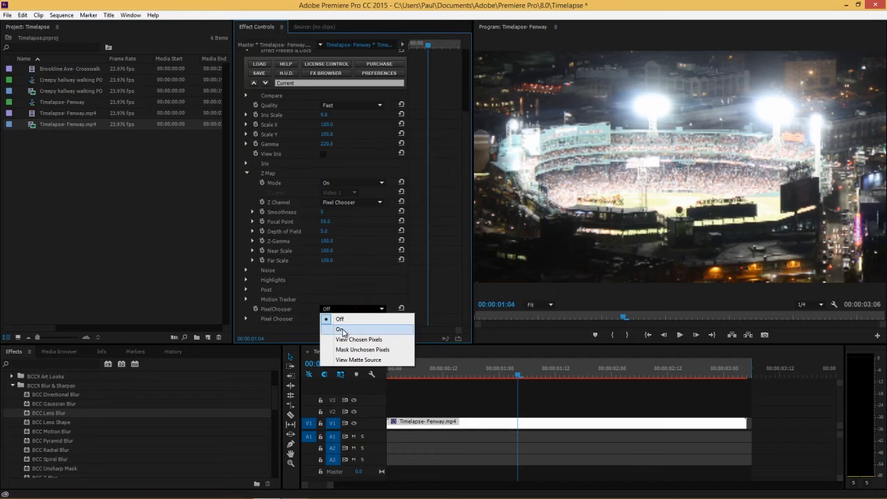
click(342, 330)
click(467, 218)
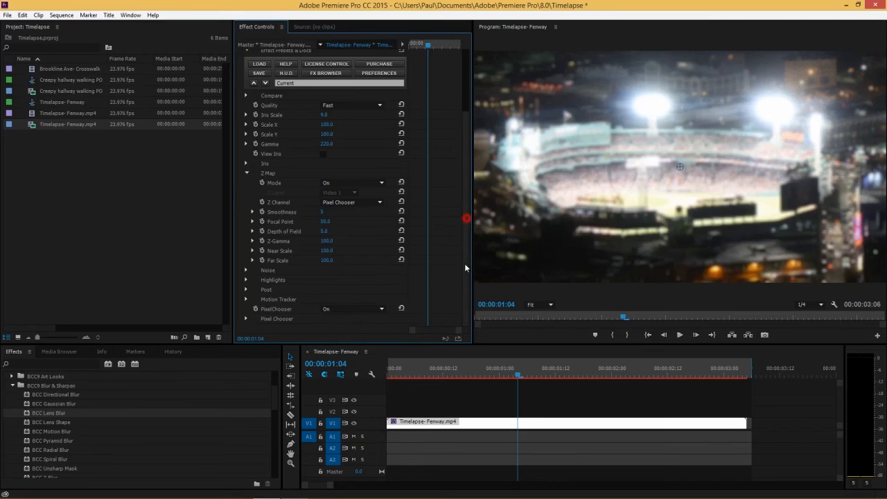
Expand the Pixel Chooser settings and set the Region Shape to Distance to Line.
click(244, 320)
click(246, 319)
drag(461, 194, 456, 282)
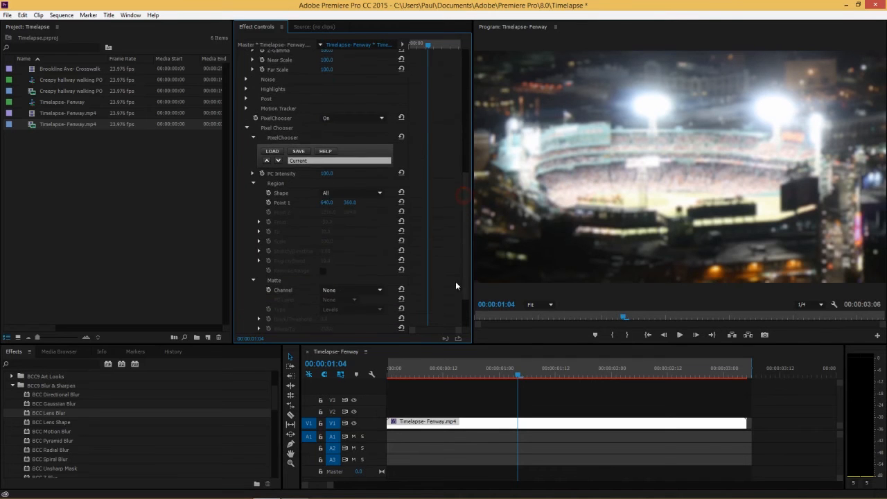
click(331, 191)
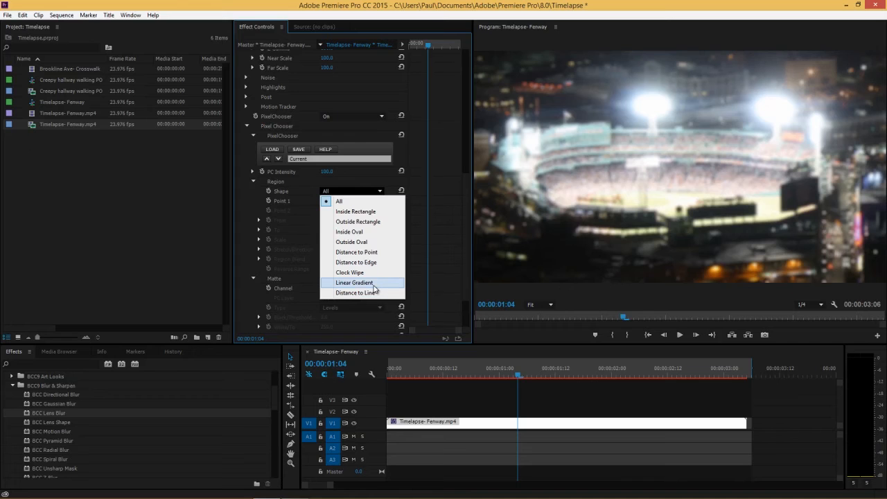
click(375, 293)
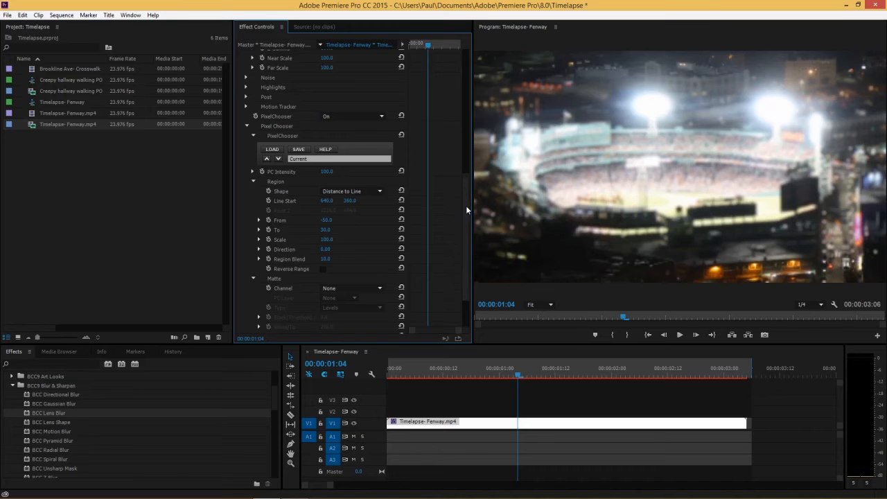
Switch the Z Map Mode to View Focus Map and set the Focal Point to about 1.
scroll(466, 206, up, 5)
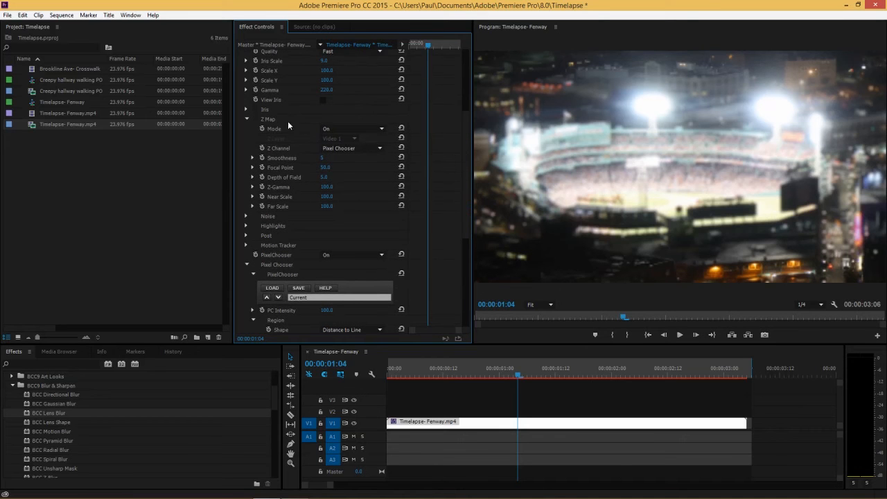
click(331, 129)
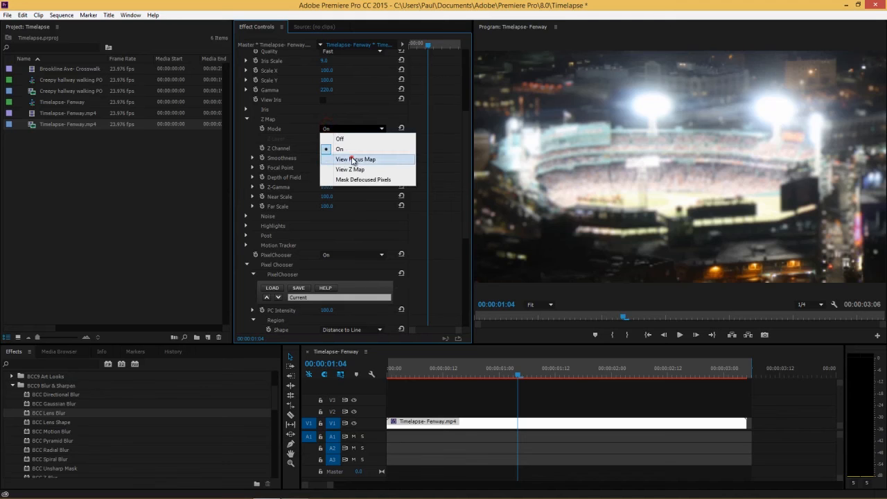
click(352, 160)
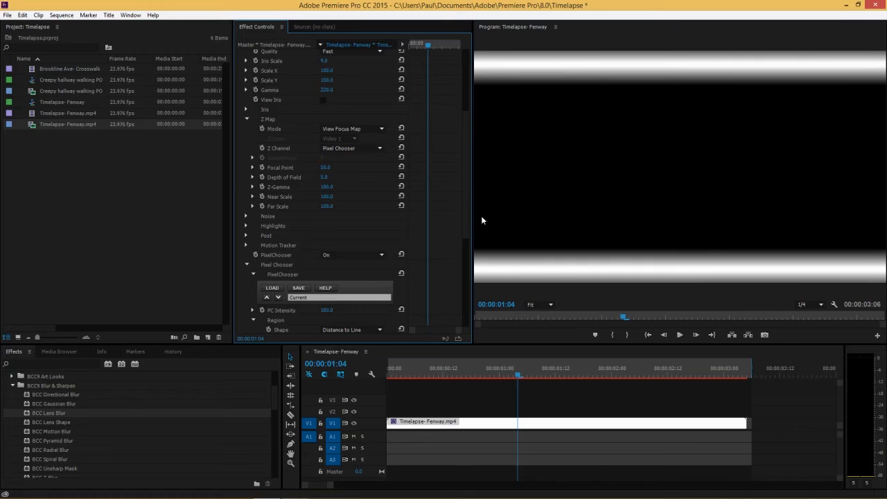
mouse_move(316, 164)
mouse_down()
mouse_move(323, 166)
mouse_move(276, 171)
mouse_move(317, 171)
mouse_move(304, 171)
mouse_up()
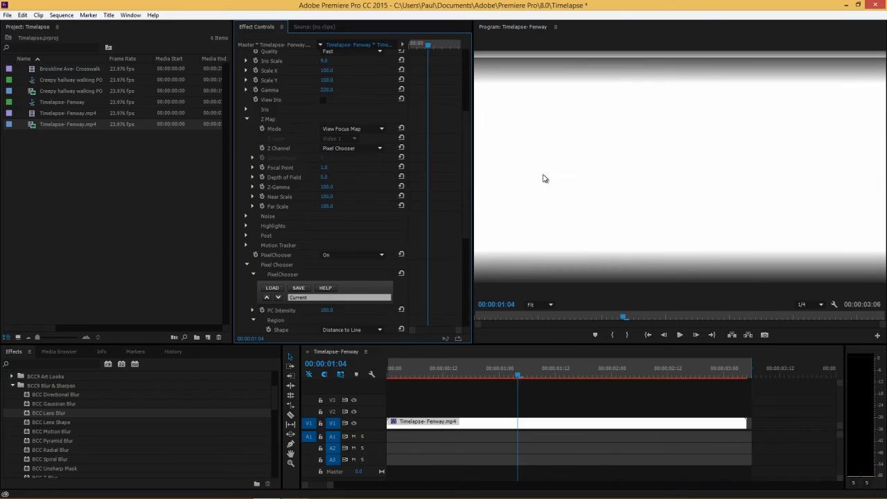
Set the Pixel Chooser Region To value to about 18.
drag(465, 155, 464, 177)
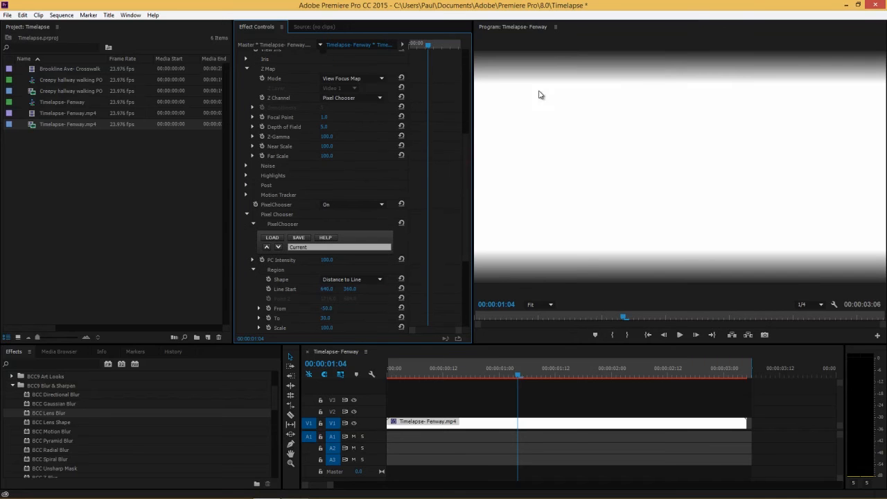
drag(467, 228, 461, 286)
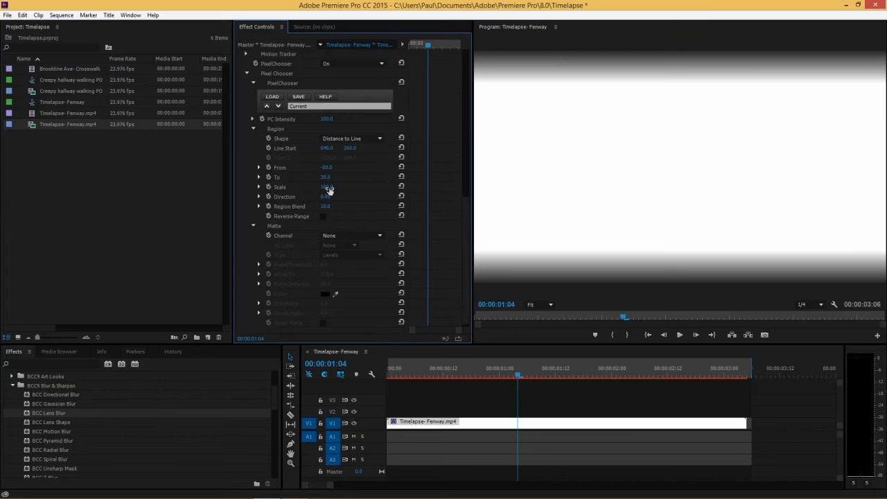
drag(325, 179, 285, 178)
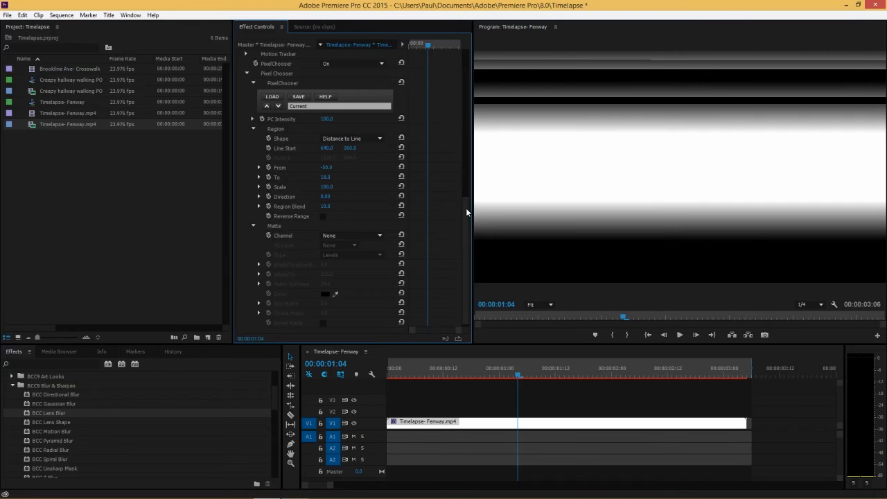
Set the PixelChooser mode to Mask Unchosen Pixels.
scroll(467, 208, up, 5)
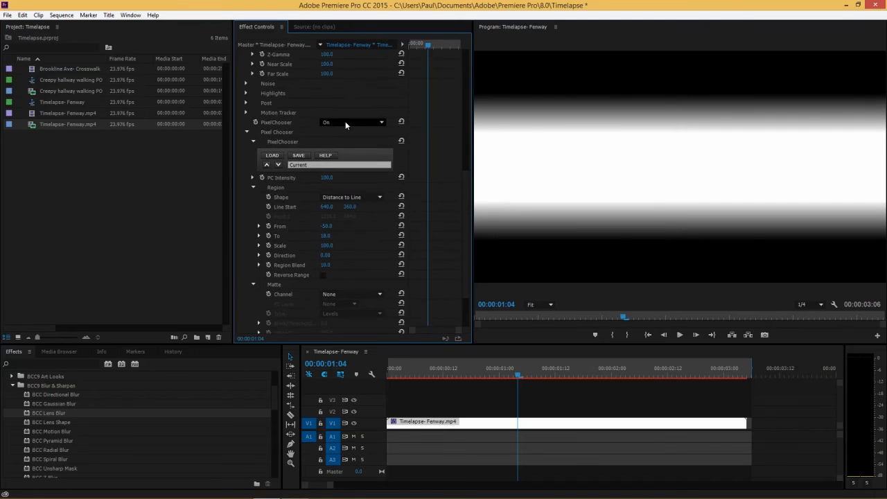
click(346, 123)
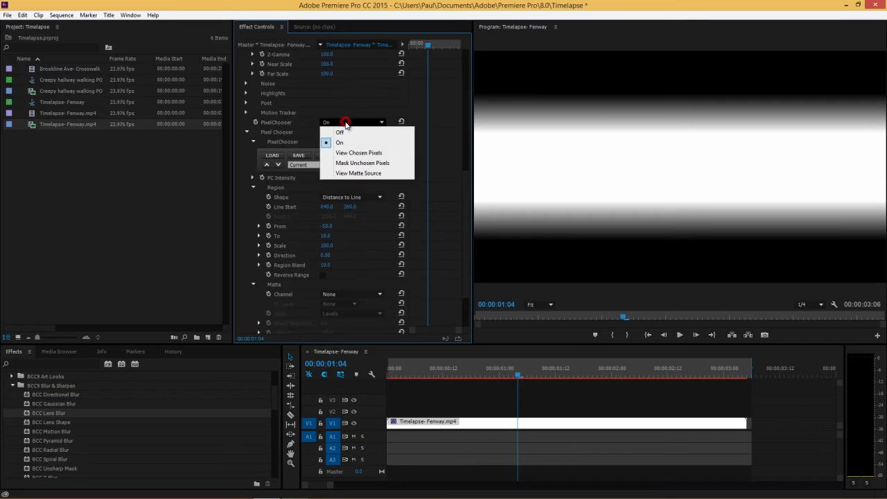
click(362, 165)
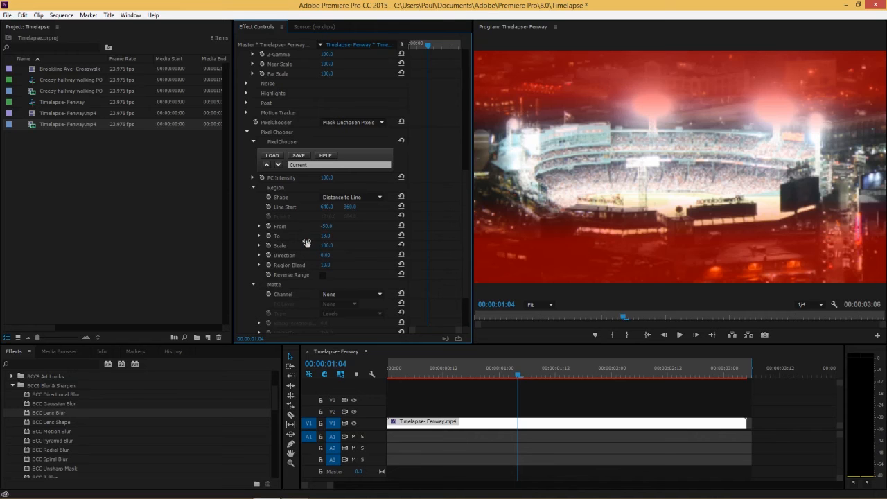
Adjust the Region To value to about 17 and move the Line Start to about 640, 334.
drag(319, 240, 310, 242)
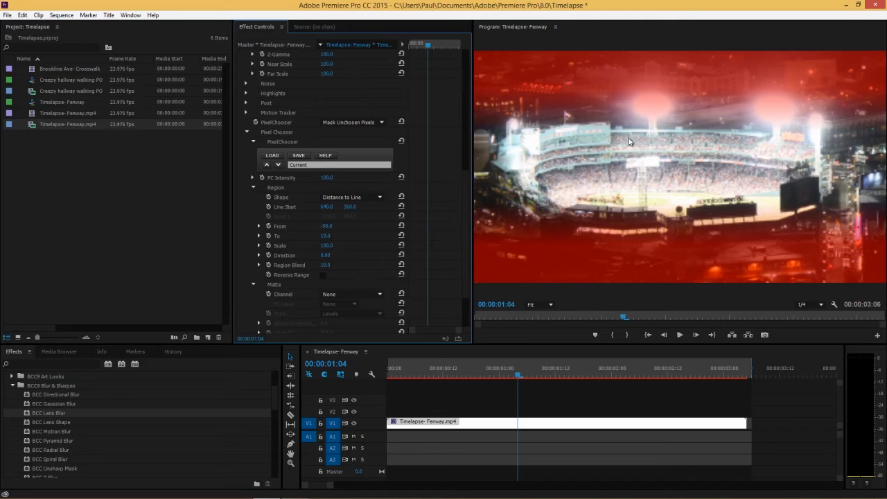
click(326, 236)
drag(326, 235, 337, 198)
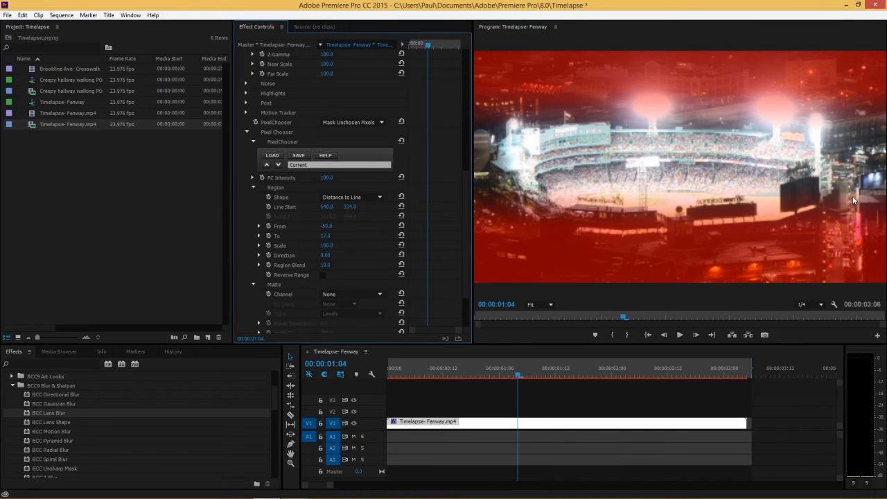
Set PixelChooser to On, then adjust the Region To value to about 32 and Region Blend to about 30.
click(353, 122)
click(358, 143)
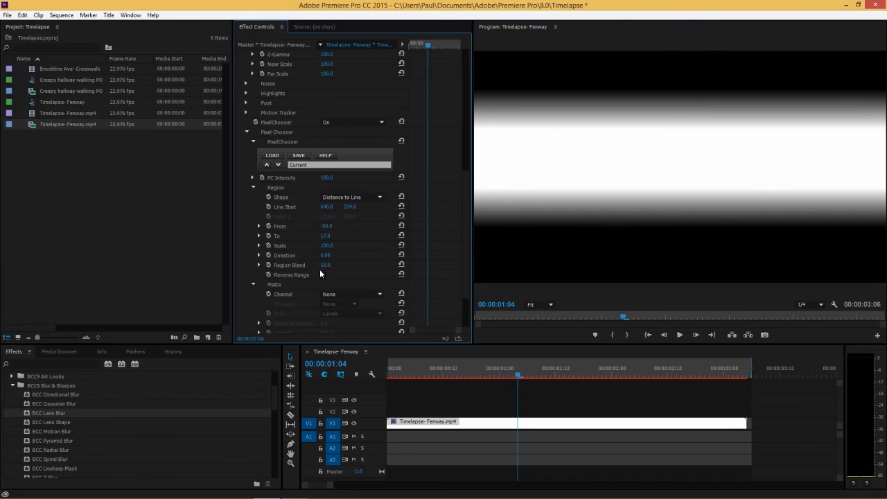
drag(318, 267, 342, 265)
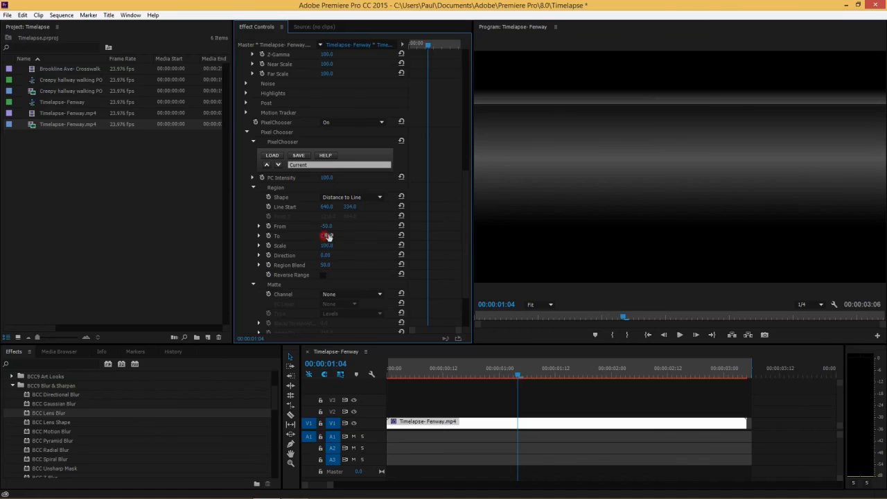
drag(349, 234, 358, 235)
drag(326, 268, 319, 268)
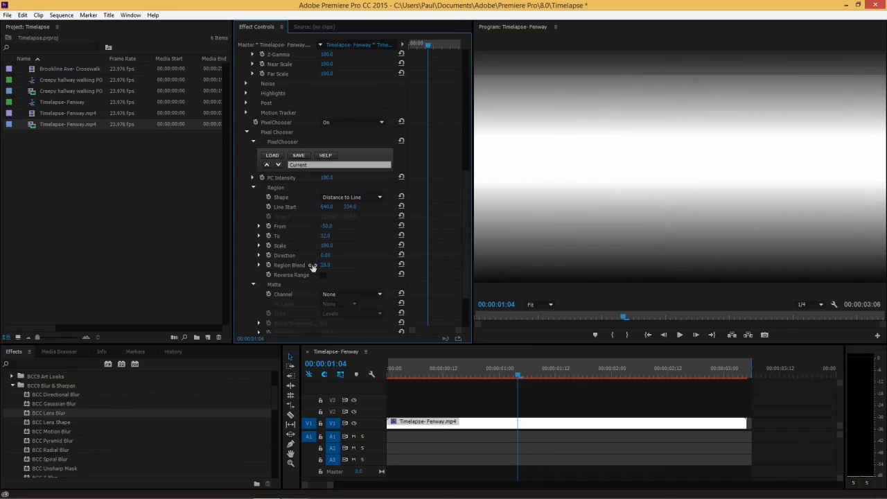
Preview the region with PixelChooser set to Mask Unchosen Pixels, then switch PixelChooser back to On.
click(346, 127)
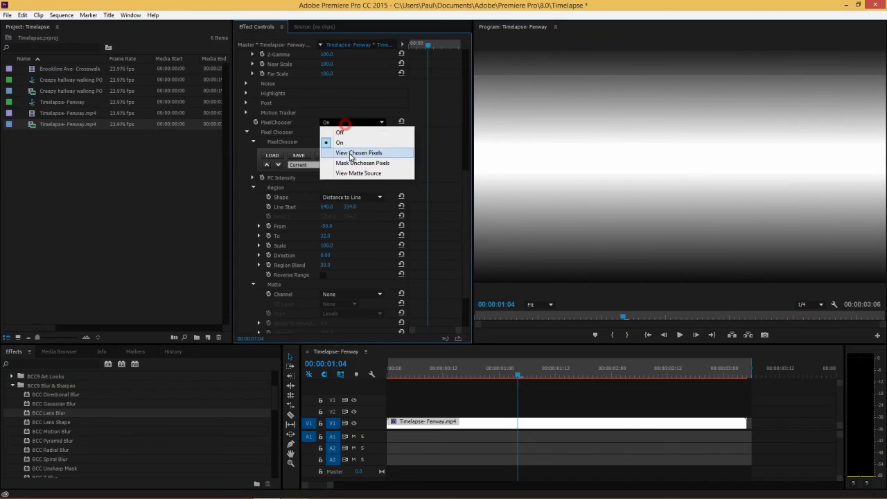
click(350, 159)
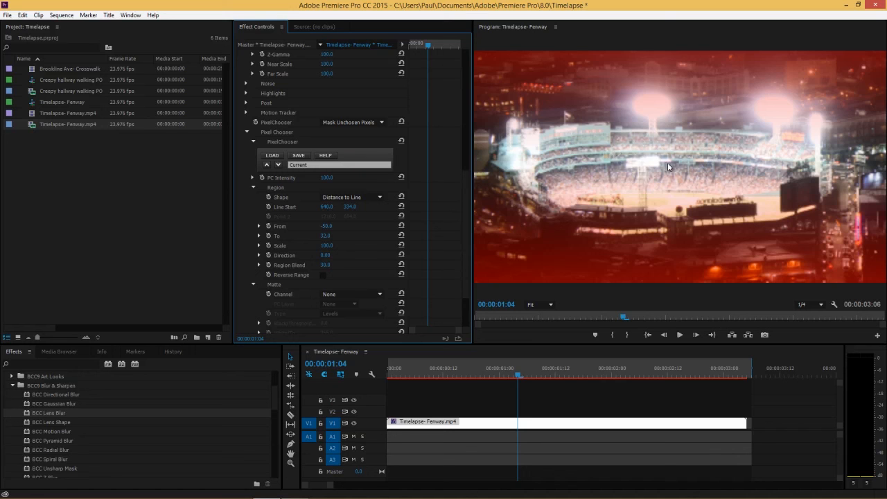
click(353, 123)
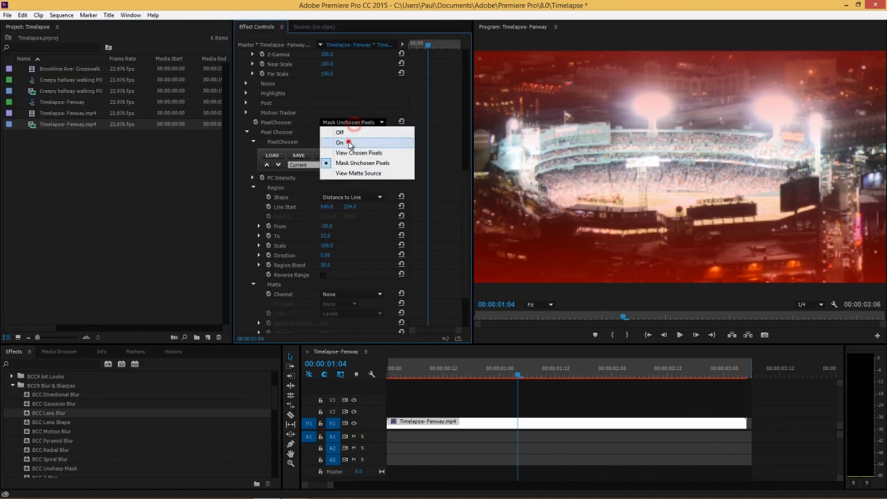
click(350, 139)
Set the BCC Lens Blur Z Map Mode to On.
click(465, 205)
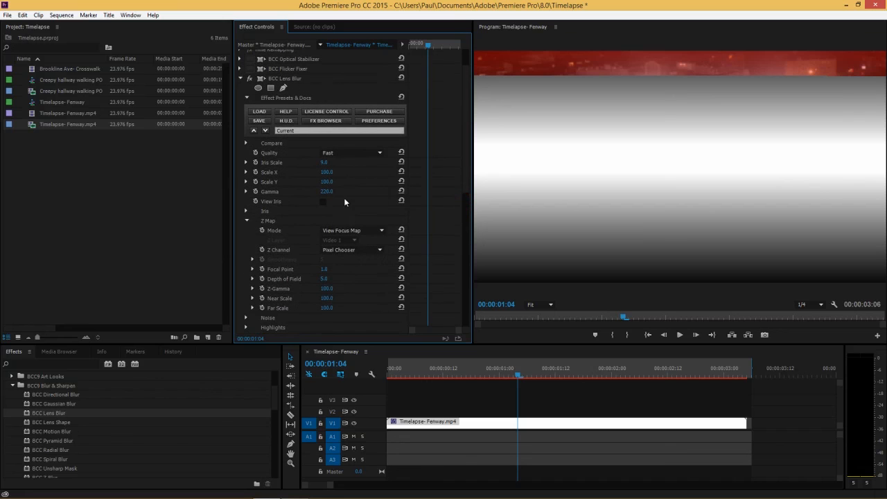
click(339, 229)
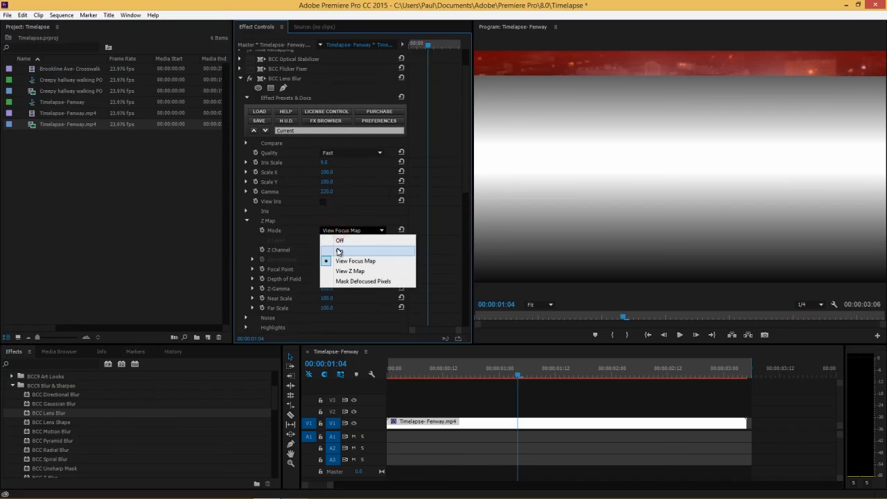
click(339, 243)
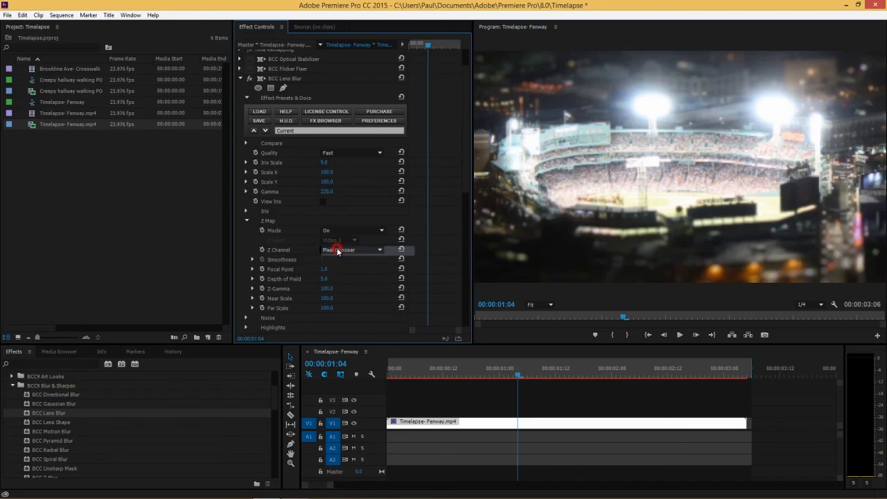
Set the Program Monitor's paused resolution to Full.
click(814, 305)
click(815, 317)
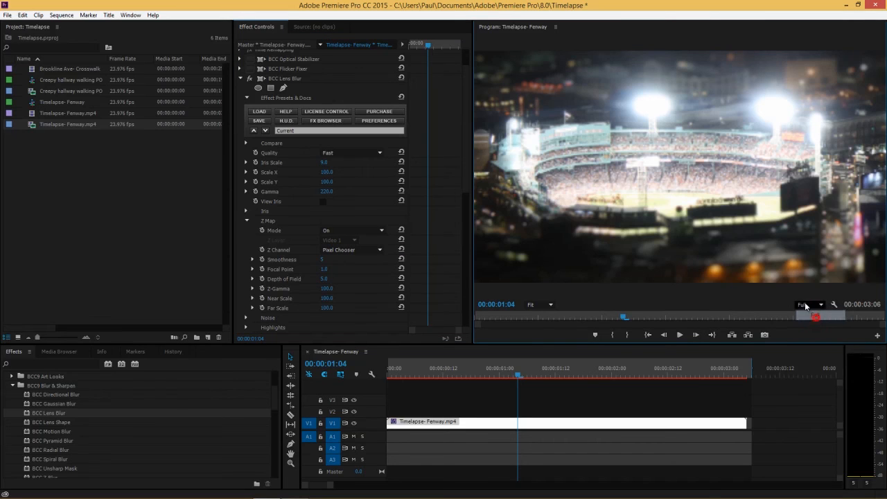
right_click(711, 278)
mouse_move(740, 421)
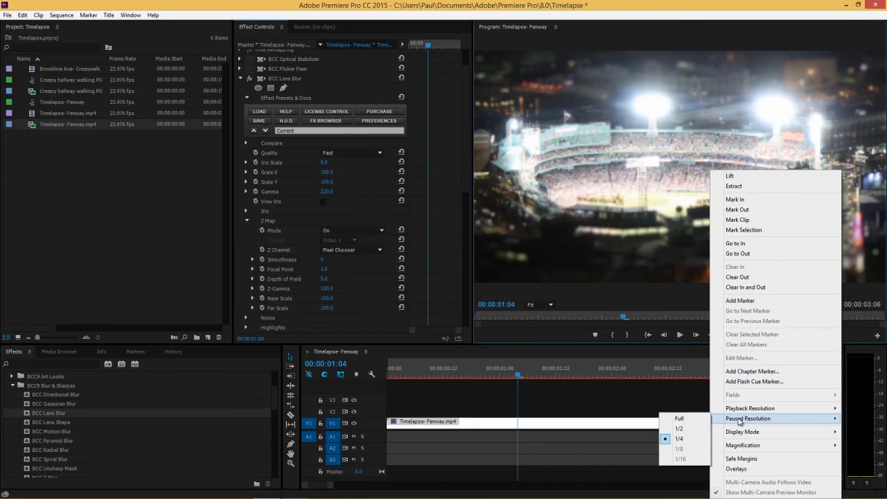
click(674, 419)
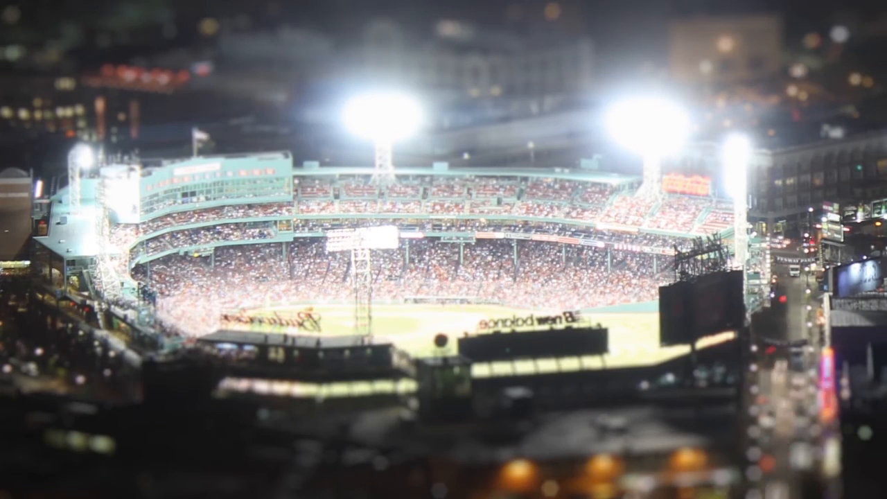
Expand the BCC Lens Blur Highlights group and set Highlight Boost to 0.
scroll(465, 270, down, 4)
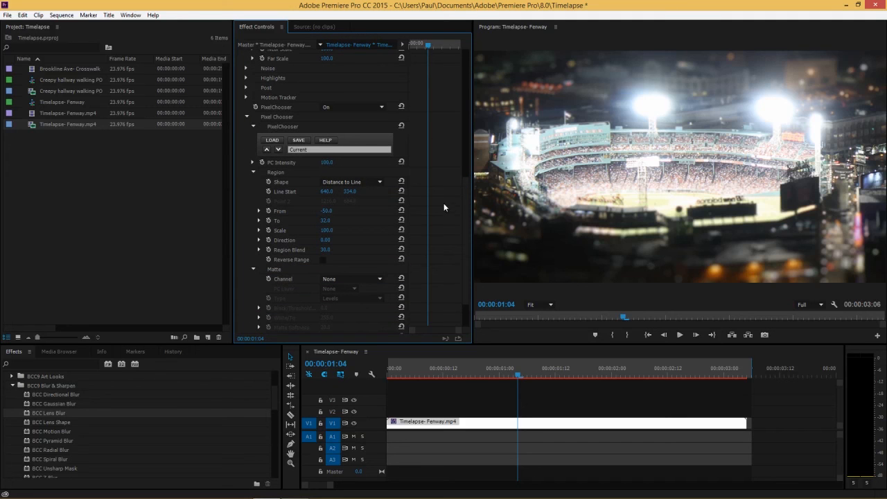
click(247, 118)
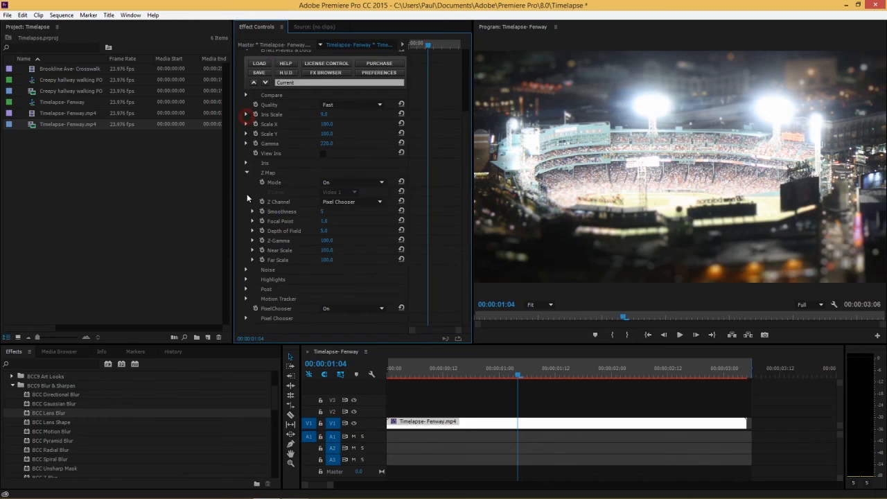
click(247, 279)
drag(323, 300, 340, 299)
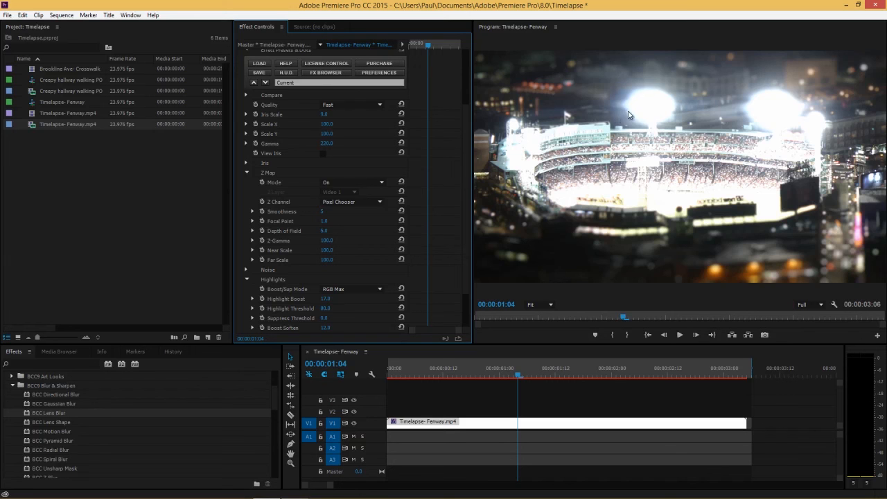
drag(466, 193, 469, 127)
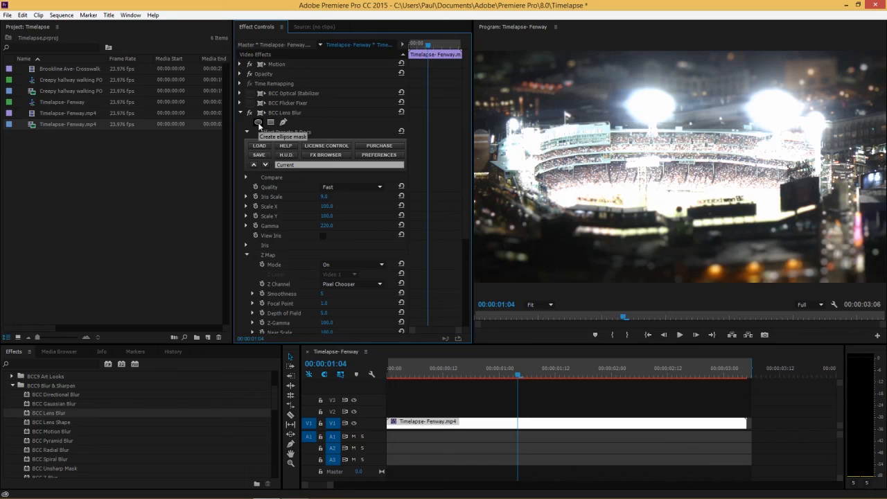
scroll(456, 220, down, 5)
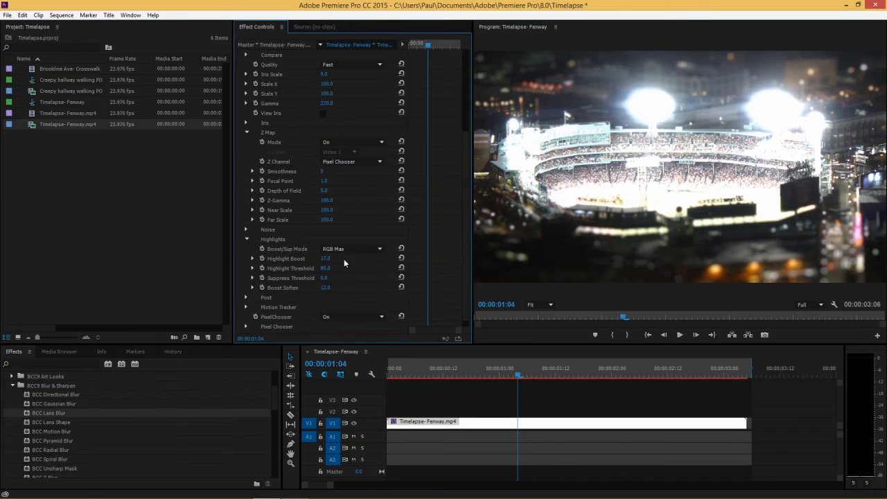
click(325, 259)
text(0)
key(Return)
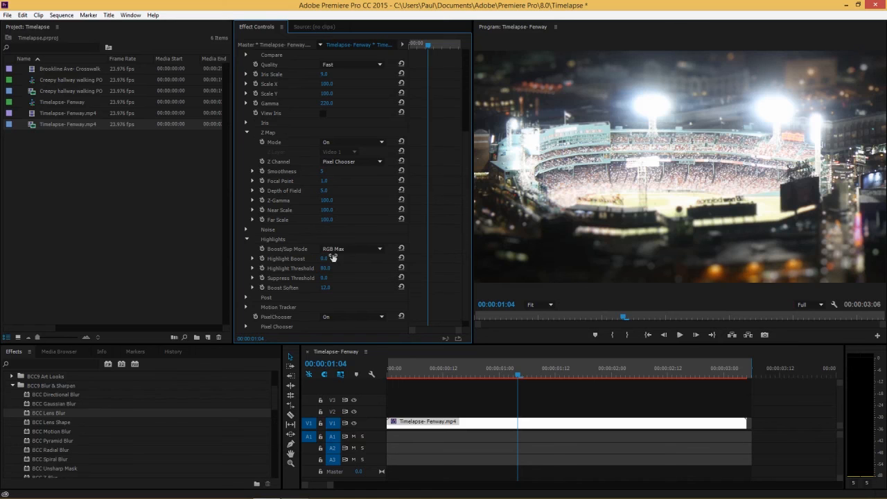
drag(466, 236, 471, 93)
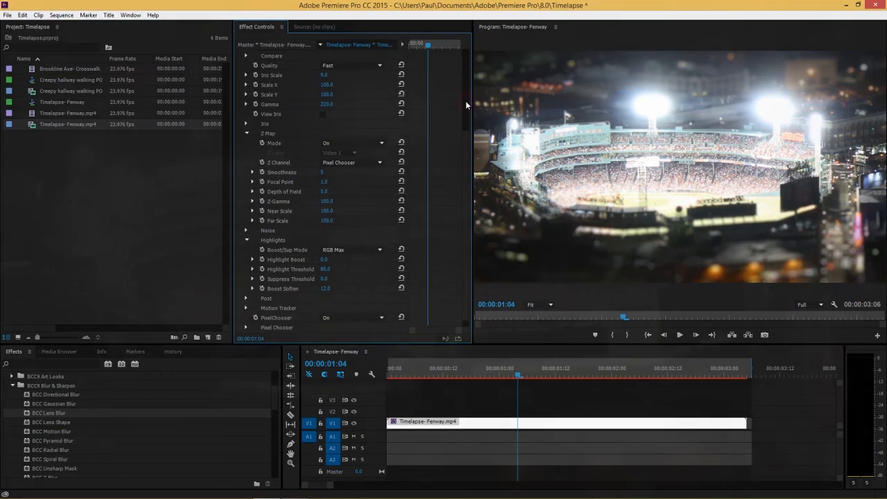